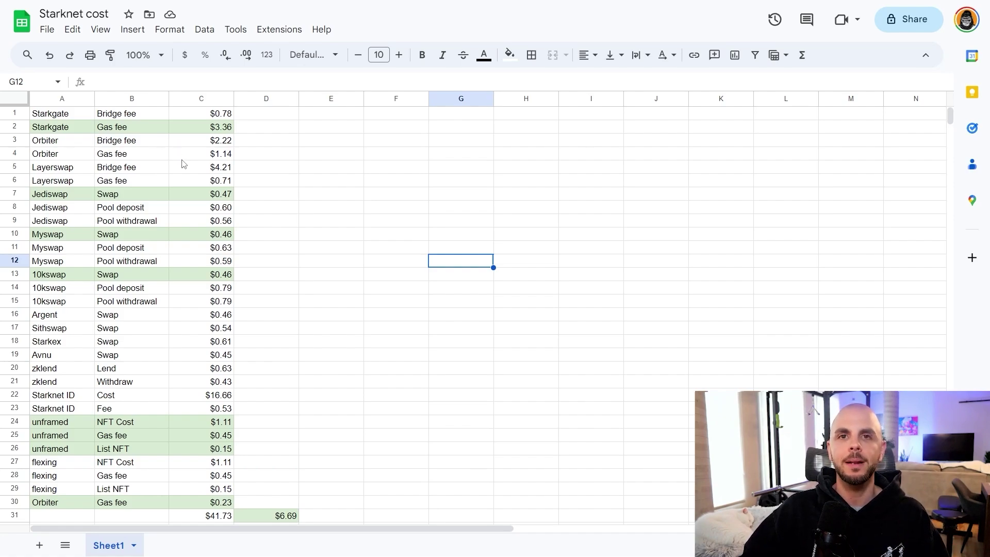
Point out the $0.78 StarkGate bridge fee, the $16.66 Starknet ID cost and the $41.73 total formula
{"action": "left_click", "coordinate": [212, 115]}
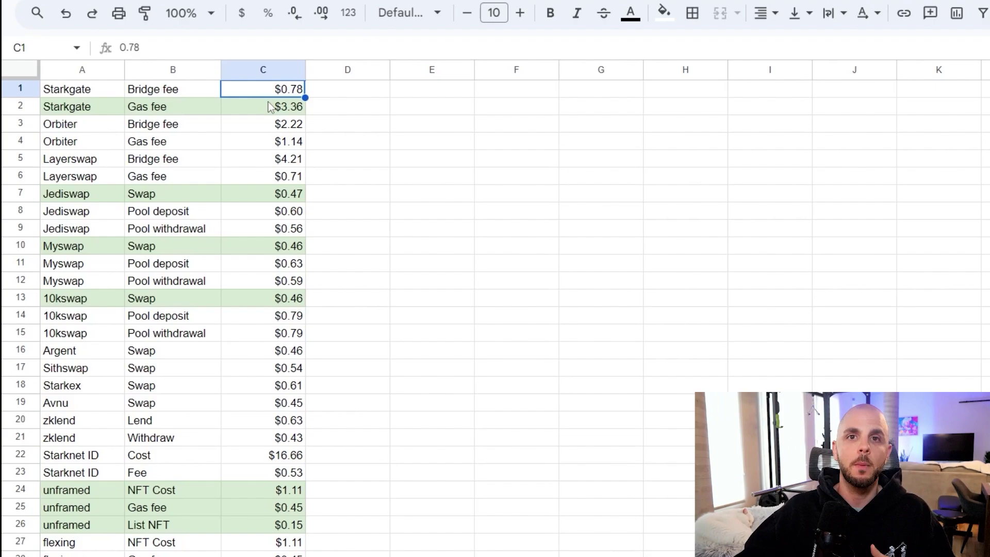
{"action": "scroll", "coordinate": [327, 427], "scroll_direction": "down", "scroll_amount": 2}
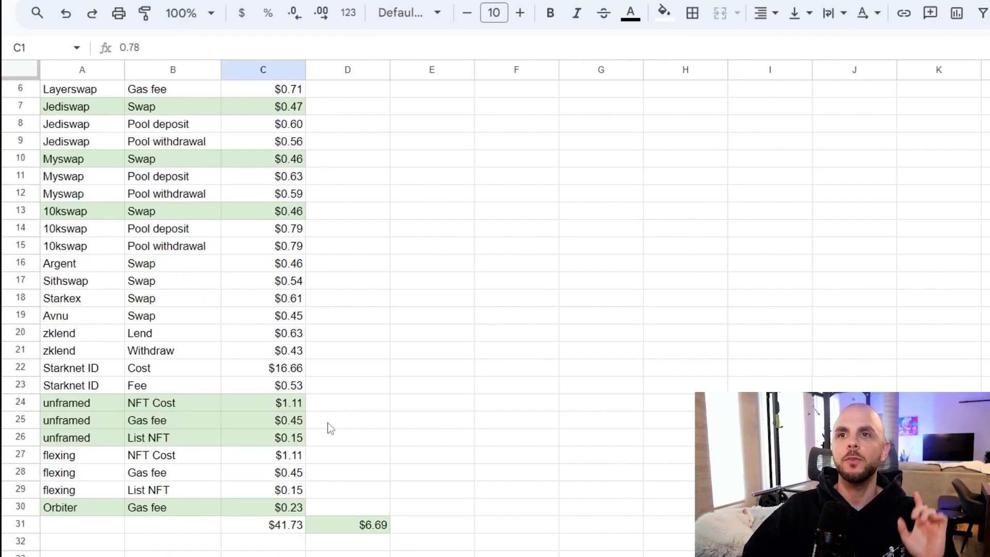
{"action": "scroll", "coordinate": [327, 427], "scroll_direction": "up", "scroll_amount": 2}
{"action": "scroll", "coordinate": [286, 487], "scroll_direction": "down", "scroll_amount": 2}
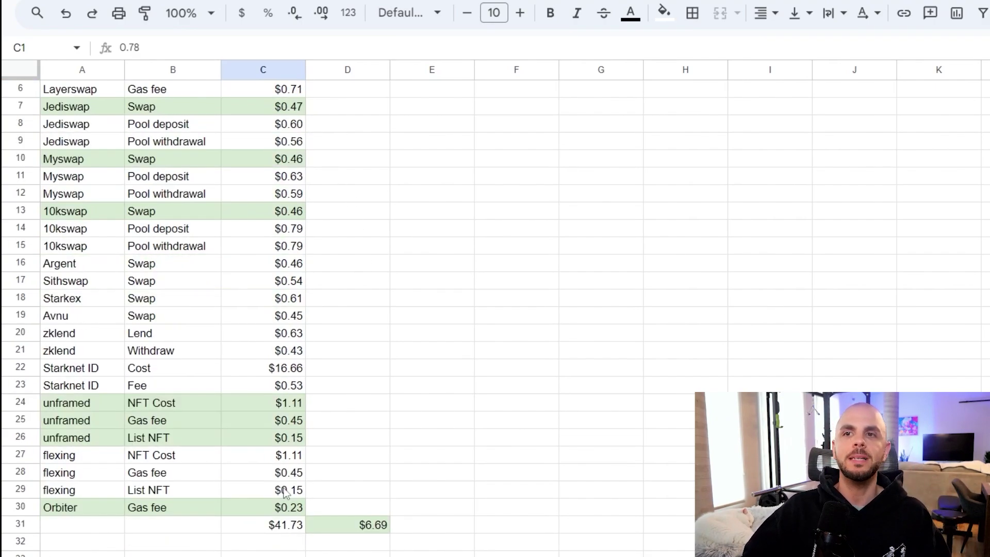
{"action": "left_click", "coordinate": [273, 368]}
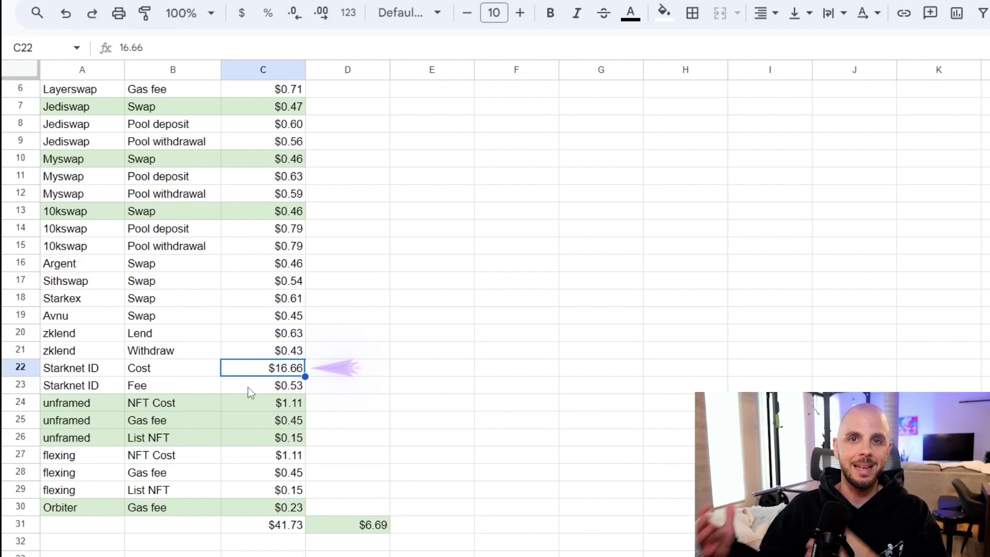
{"action": "left_click", "coordinate": [257, 524]}
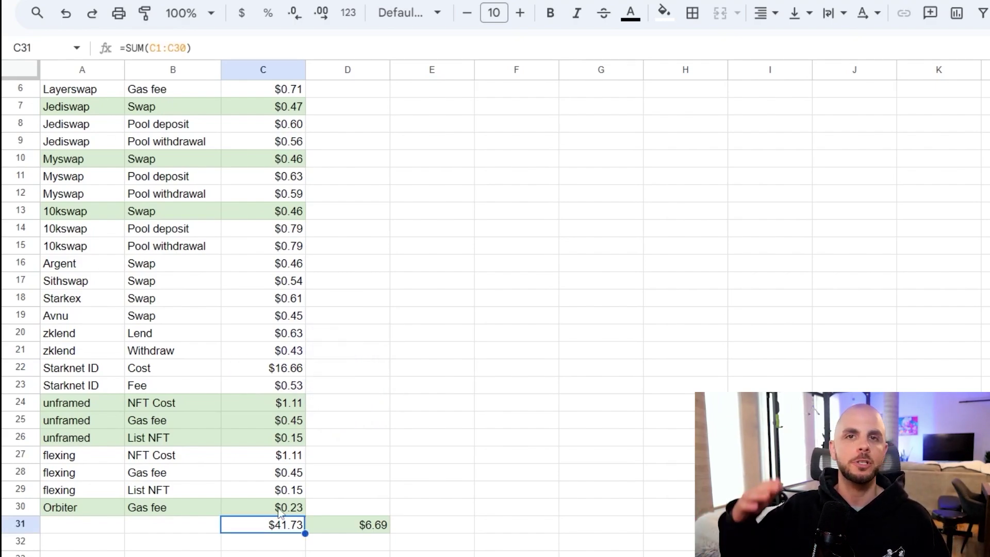
Highlight the $3.36 StarkGate gas fee and the $6.69 figure beside the total
{"action": "scroll", "coordinate": [339, 222], "scroll_direction": "up", "scroll_amount": 2}
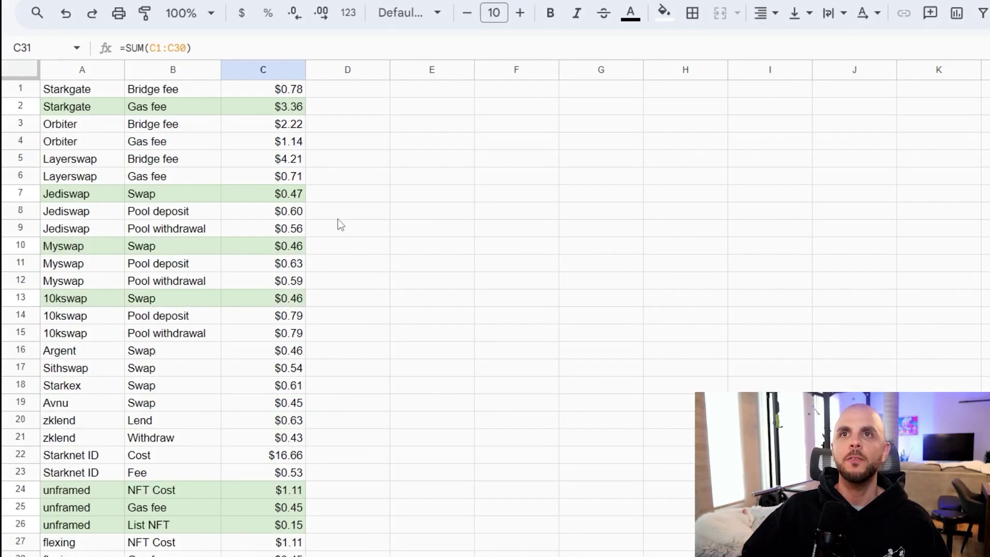
{"action": "left_click", "coordinate": [264, 110]}
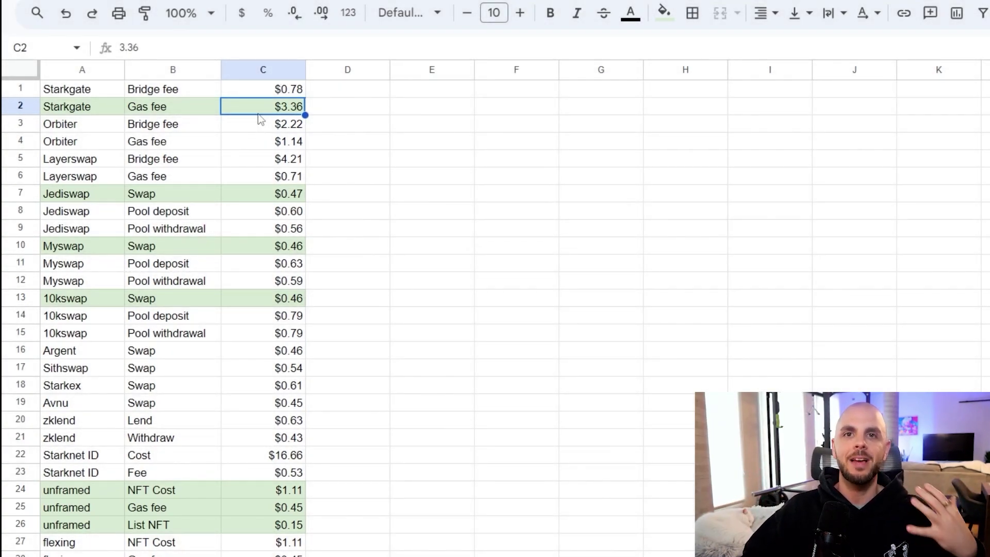
{"action": "scroll", "coordinate": [321, 227], "scroll_direction": "down", "scroll_amount": 3}
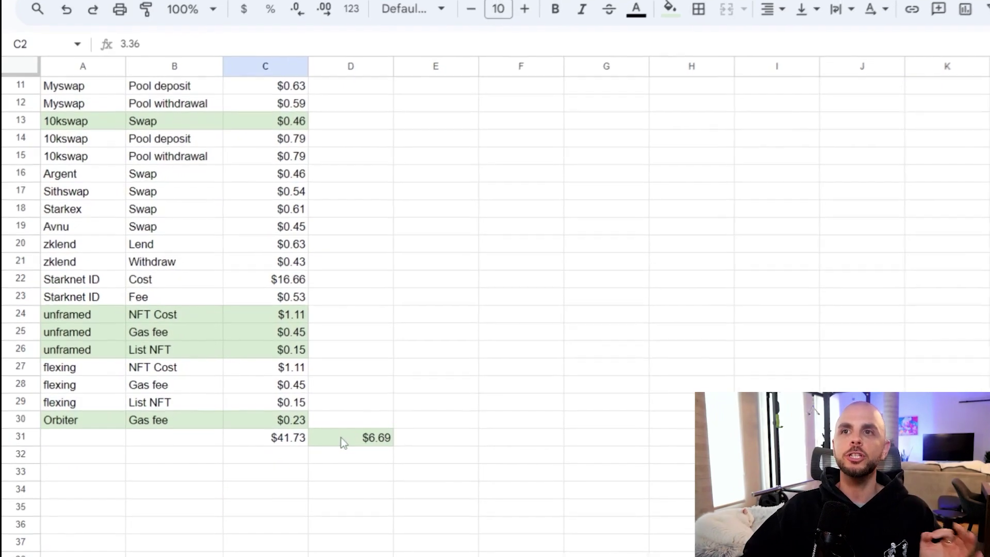
{"action": "left_click", "coordinate": [342, 437]}
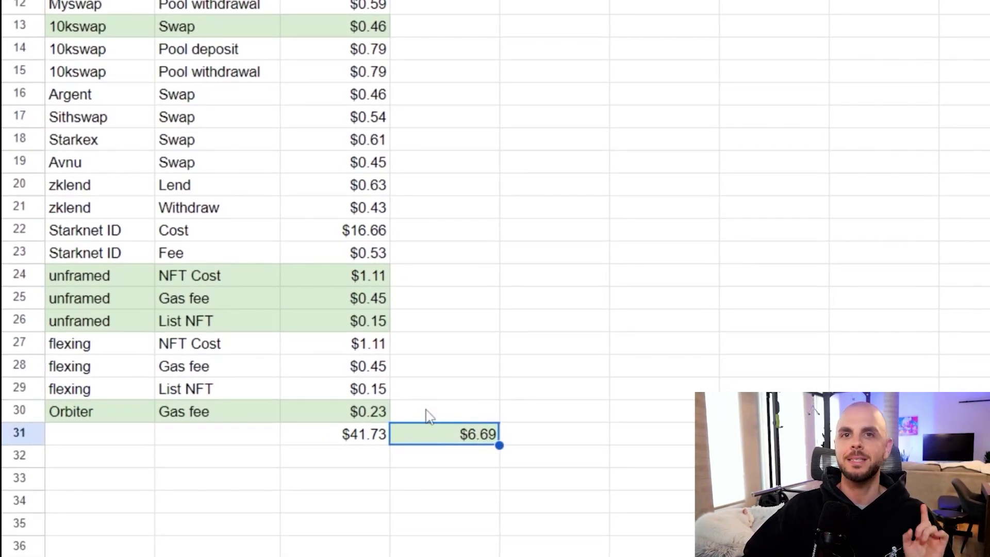
{"action": "left_click", "coordinate": [466, 436]}
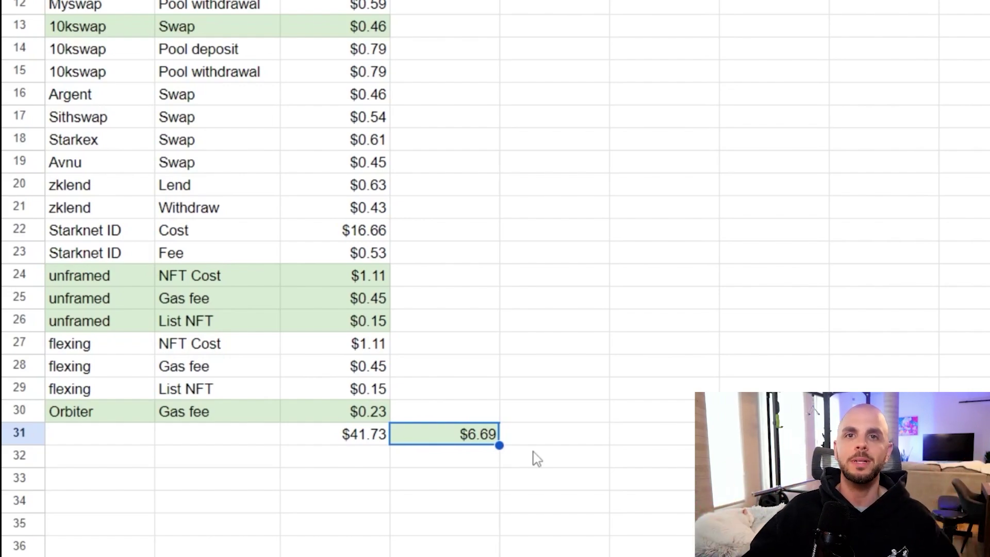
{"action": "left_click", "coordinate": [507, 512]}
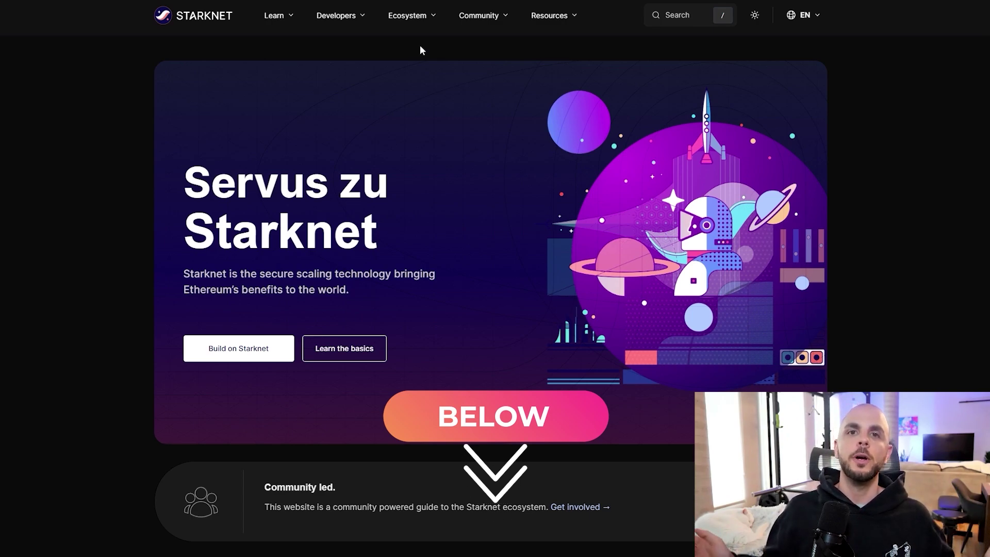
Go to the Ecosystem Dapps page and the Starknet-ecosystem project directory
{"action": "mouse_move", "coordinate": [412, 23]}
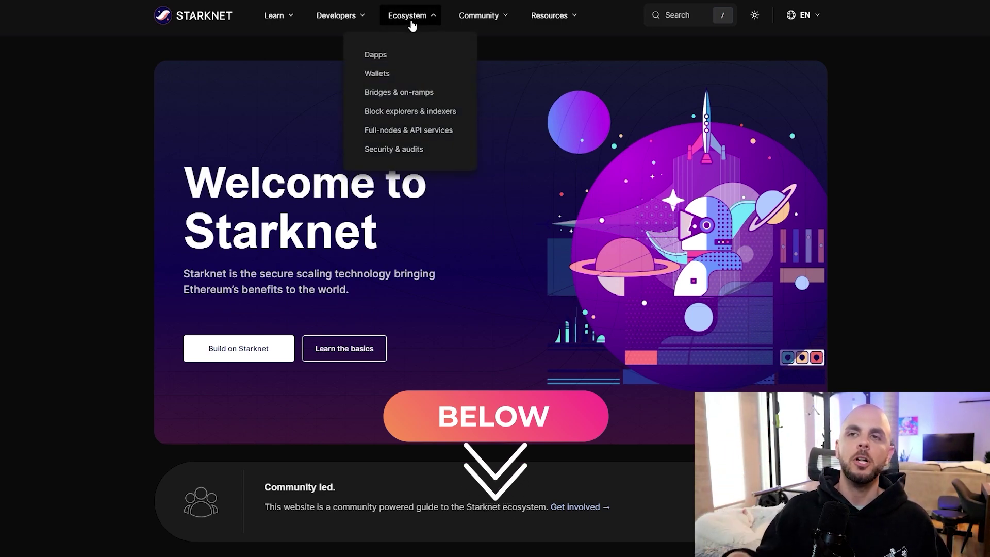
{"action": "left_click", "coordinate": [377, 54]}
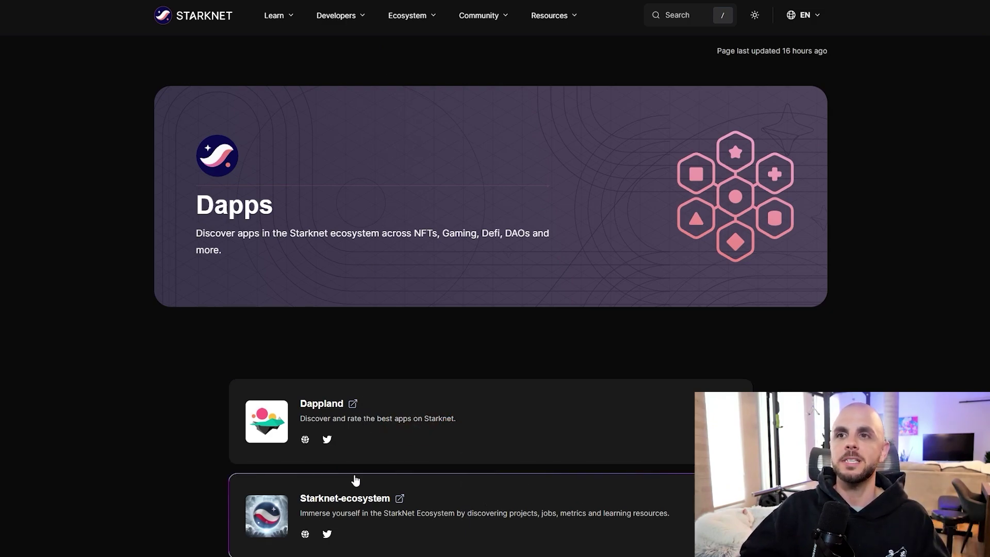
{"action": "left_click", "coordinate": [354, 498]}
{"action": "scroll", "coordinate": [403, 247], "scroll_direction": "down", "scroll_amount": 2}
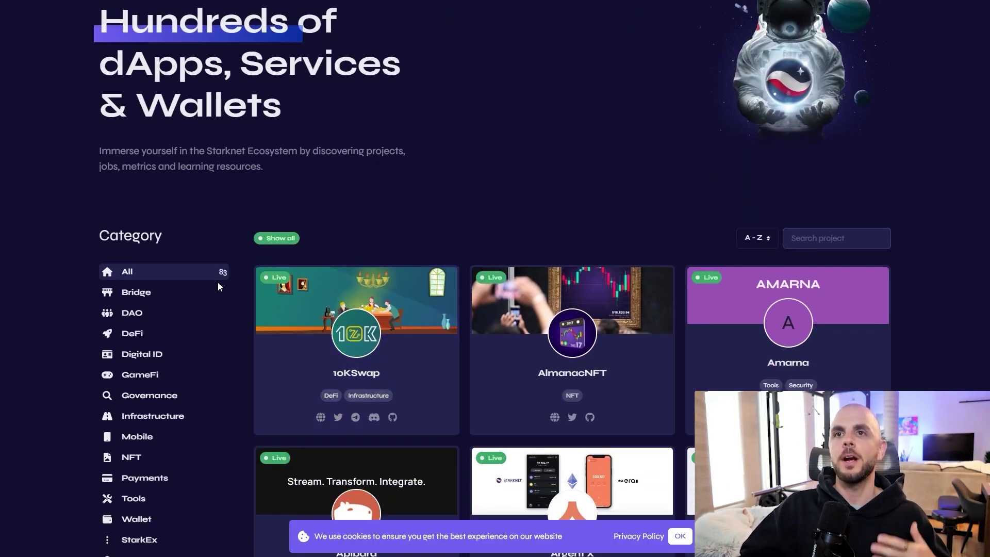
{"action": "scroll", "coordinate": [186, 310], "scroll_direction": "down", "scroll_amount": 2}
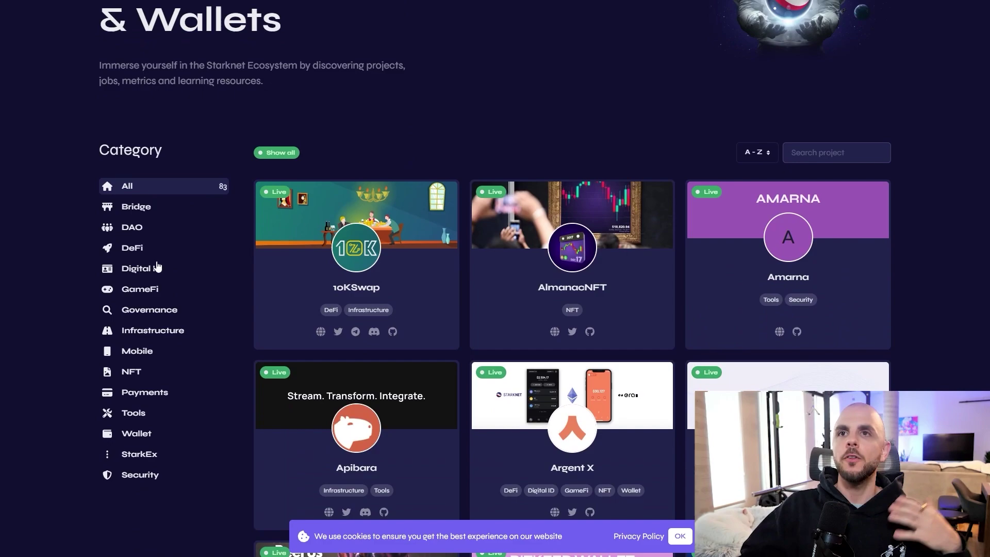
Filter the projects to Bridge, then DeFi, then NFT
{"action": "left_click", "coordinate": [149, 210]}
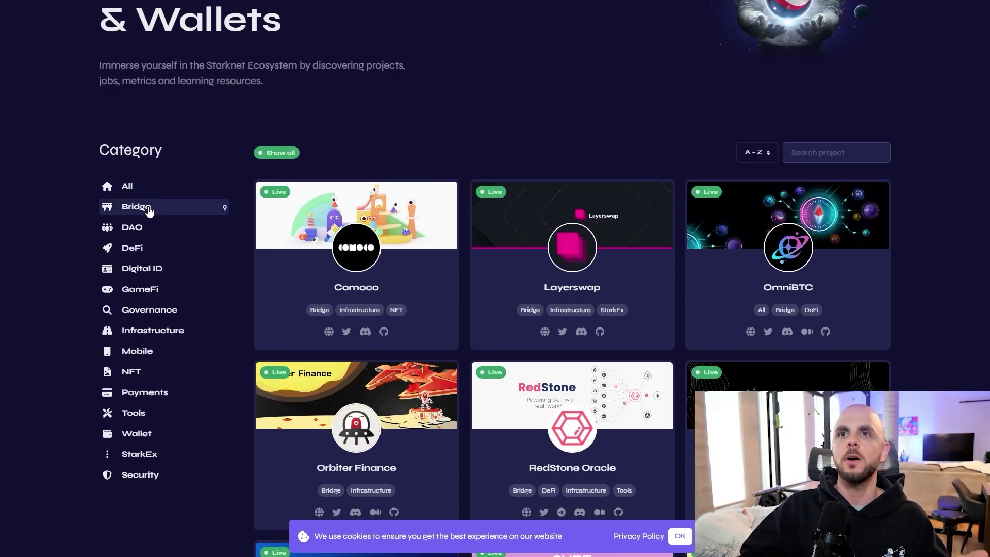
{"action": "left_click", "coordinate": [151, 251]}
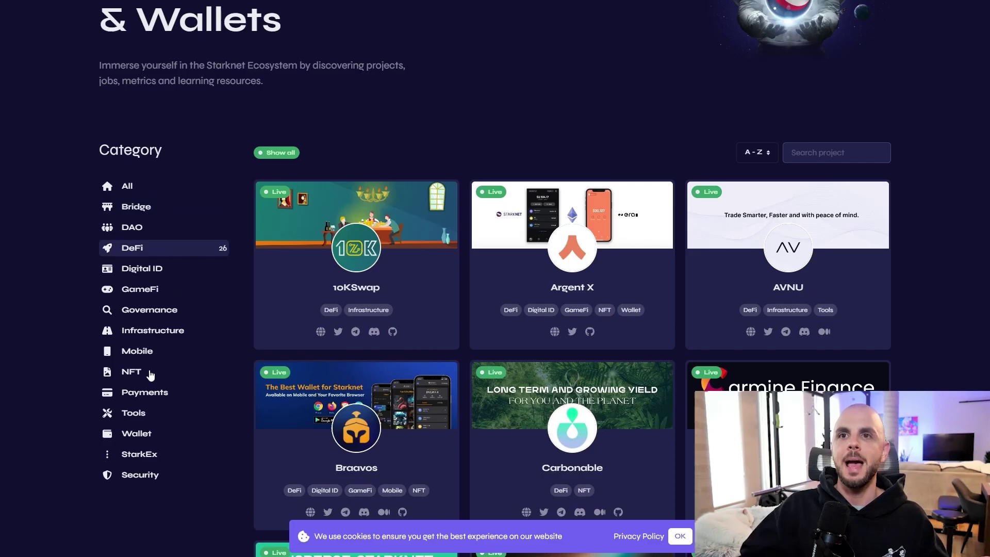
{"action": "left_click", "coordinate": [151, 372]}
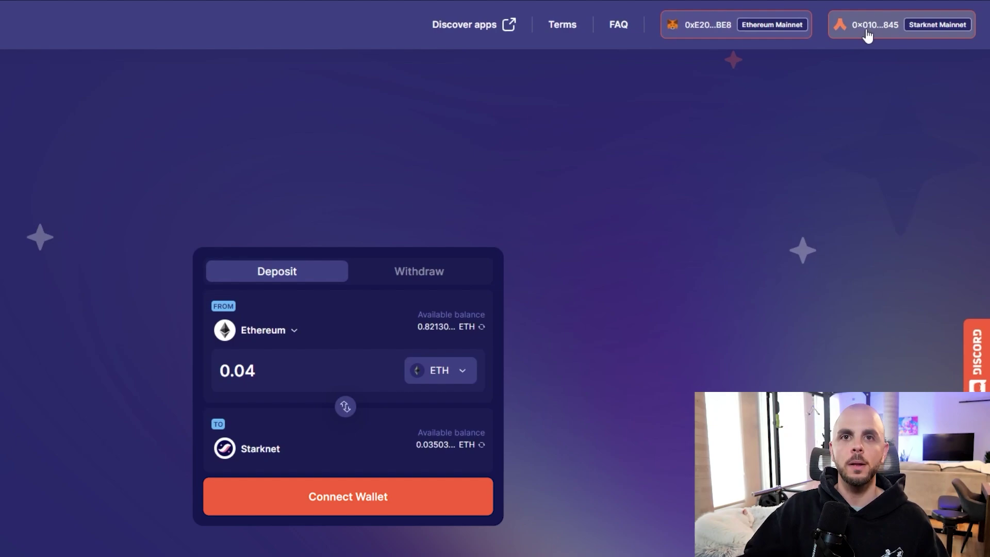
Correct the StarkGate deposit from 1.04 to 0.04 ETH, submit the transfer, and check the source-chain list
{"action": "left_click", "coordinate": [182, 29]}
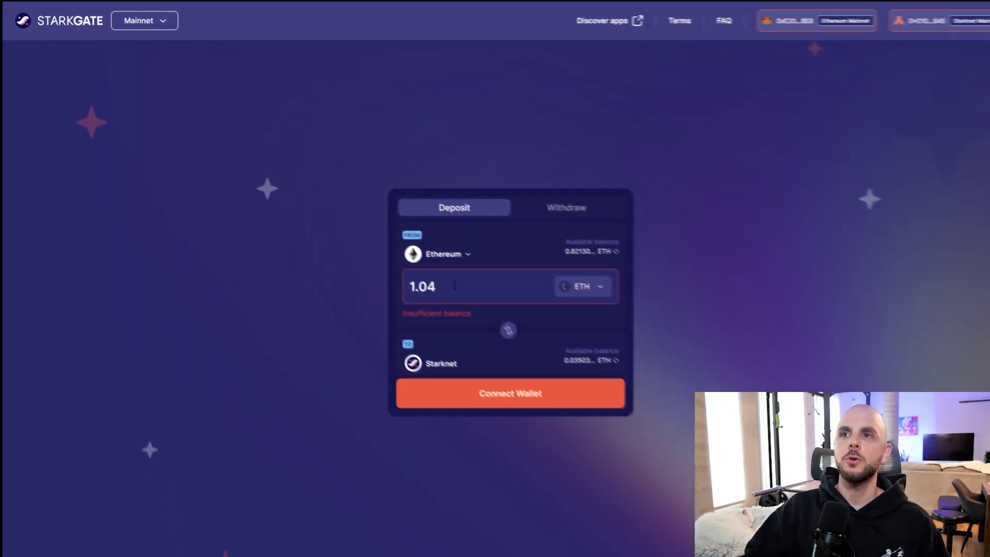
{"action": "key", "text": "BackSpace"}
{"action": "key", "text": "BackSpace"}
{"action": "key", "text": "BackSpace"}
{"action": "key", "text": "BackSpace"}
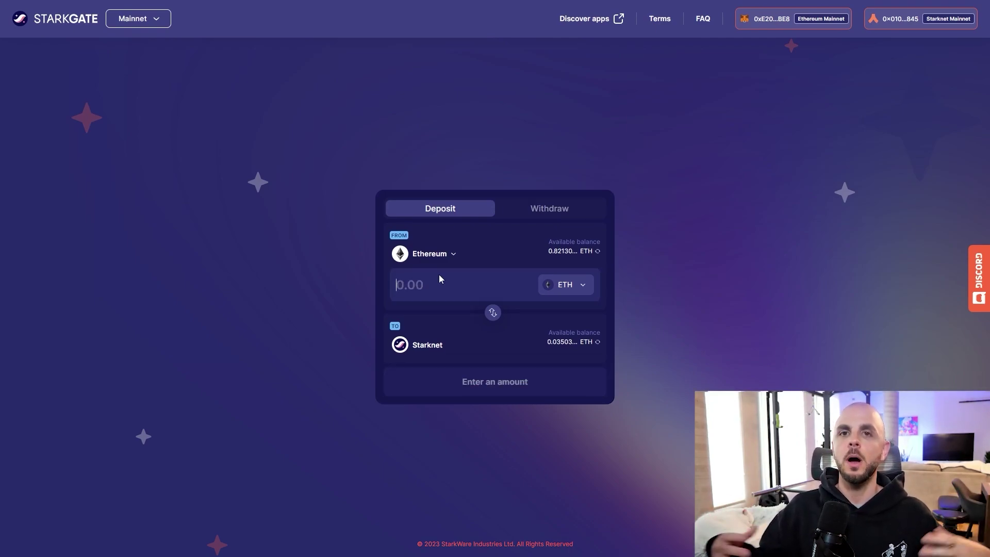
{"action": "type", "text": "0.04"}
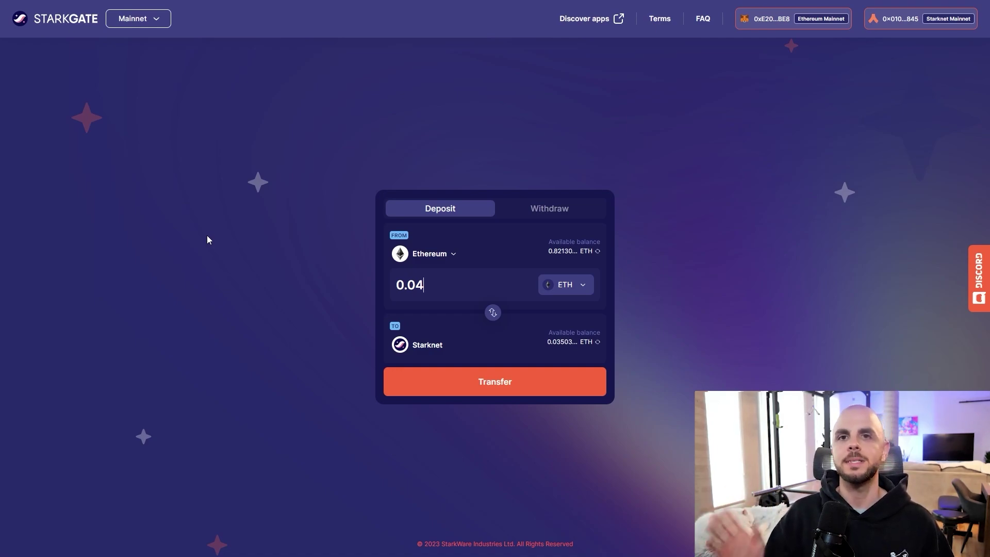
{"action": "left_click", "coordinate": [493, 378]}
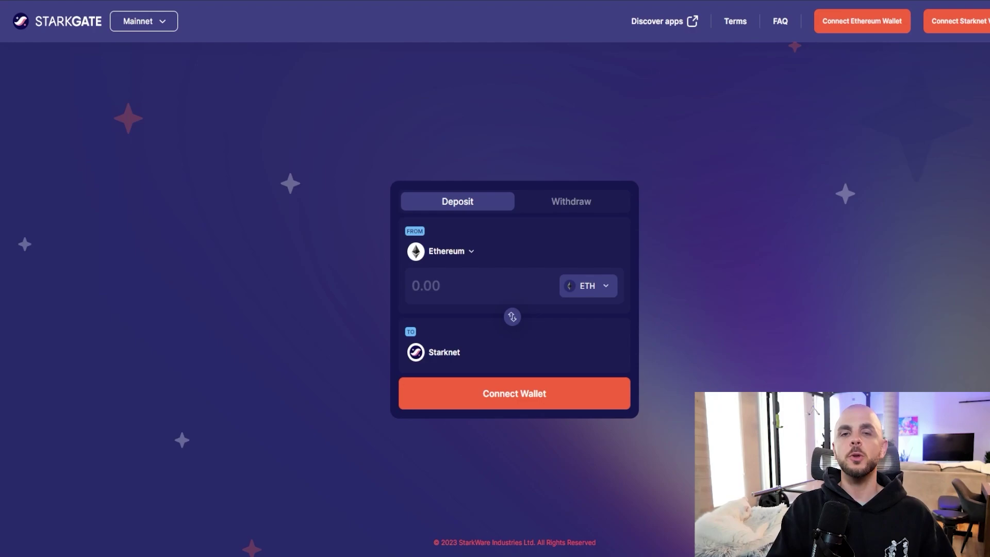
{"action": "left_click", "coordinate": [446, 251]}
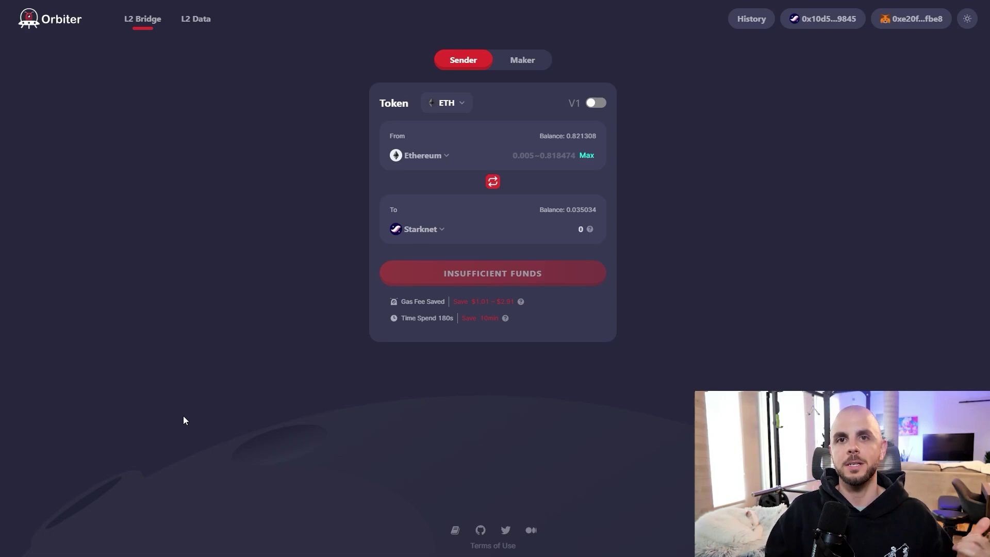
Enter 0.02 ETH as the Ethereum-to-Starknet amount in Orbiter's L2 Bridge
{"action": "type", "text": "0.02"}
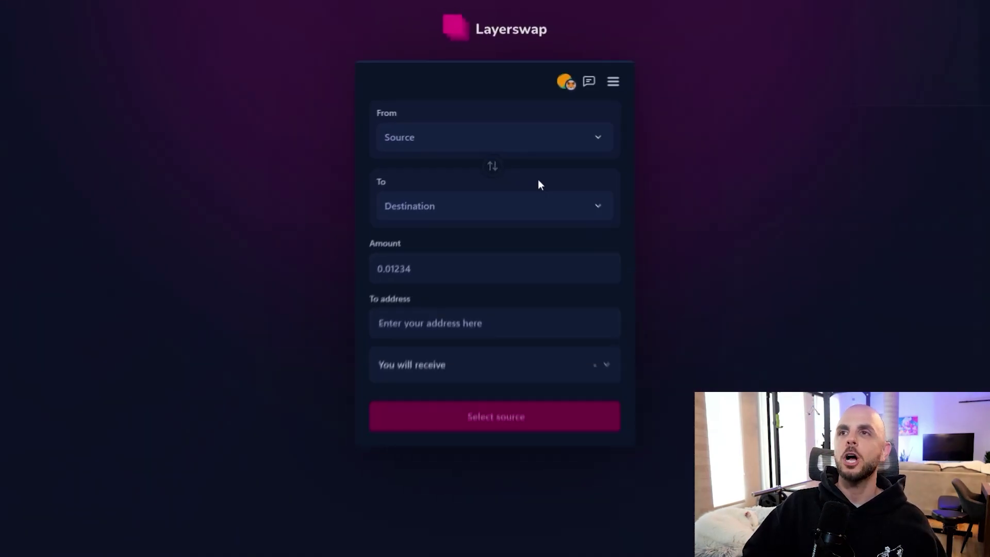
Set the Layerswap route from Ethereum to StarkNet
{"action": "left_click", "coordinate": [539, 133]}
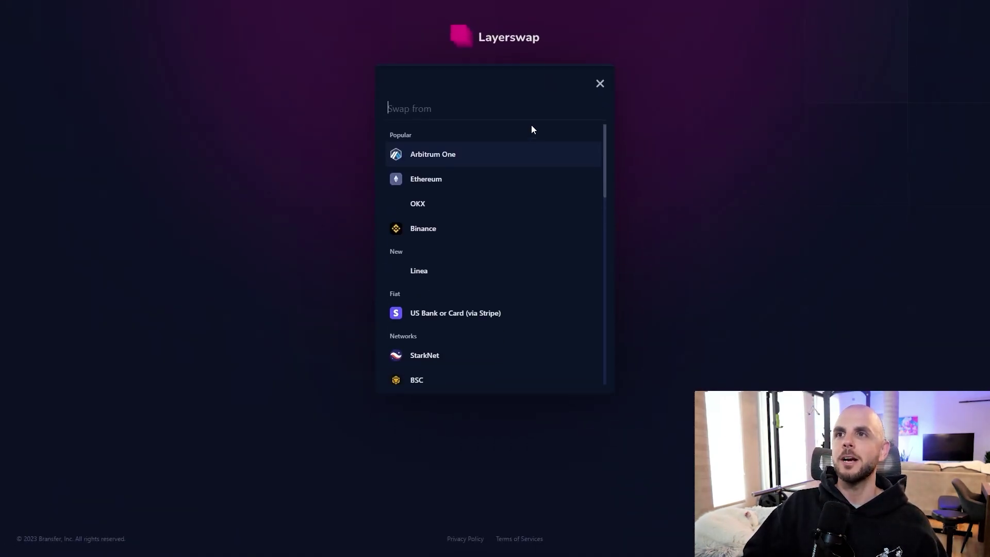
{"action": "left_click", "coordinate": [482, 178]}
{"action": "left_click", "coordinate": [469, 178]}
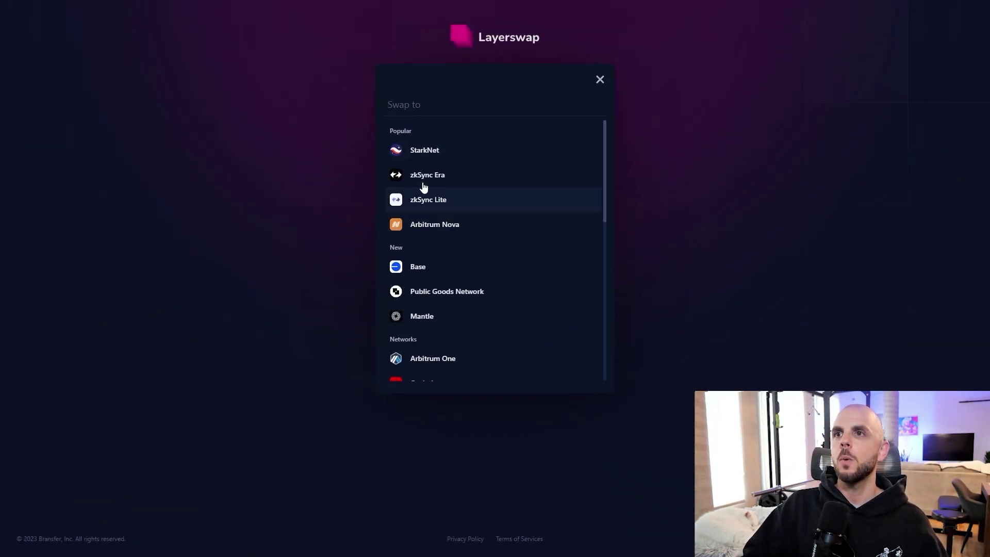
{"action": "left_click", "coordinate": [440, 157]}
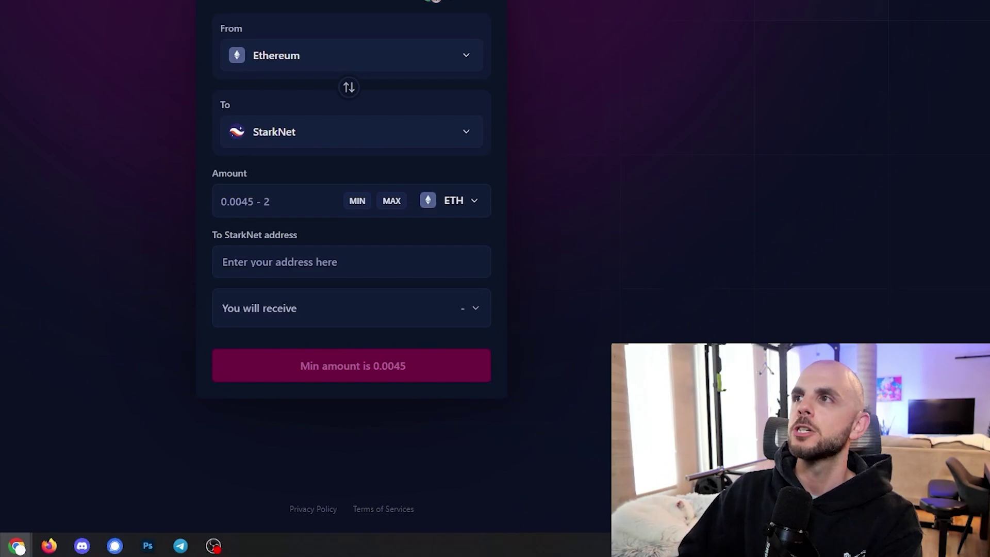
Paste the Argent X Starknet wallet address as the recipient and enter 0.02 ETH
{"action": "left_click", "coordinate": [912, 28]}
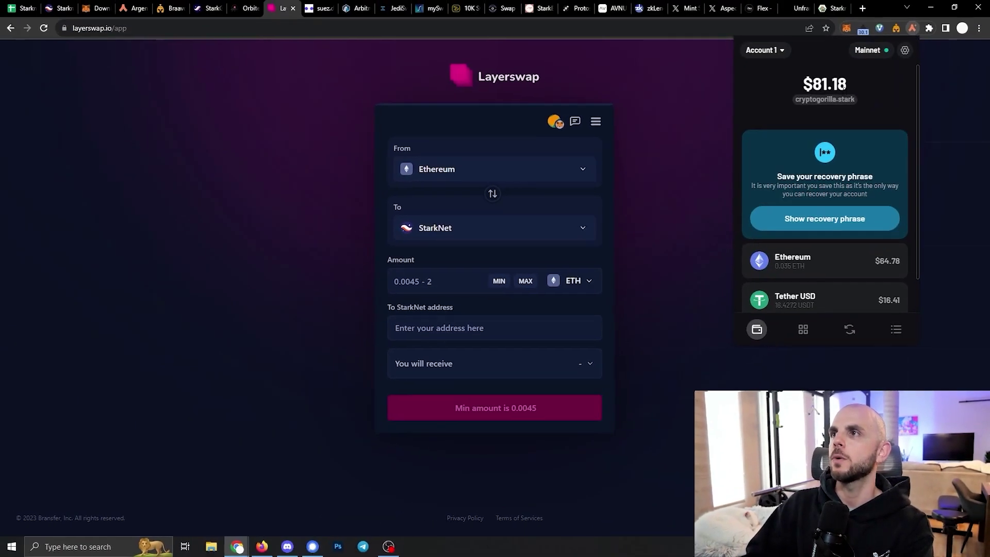
{"action": "left_click", "coordinate": [831, 107]}
{"action": "key", "text": "F11"}
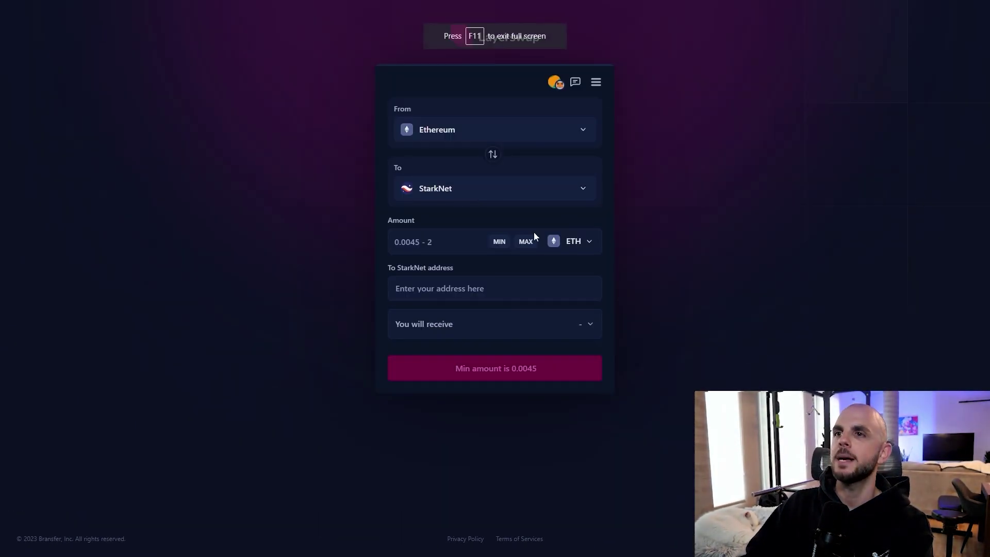
{"action": "left_click", "coordinate": [479, 288]}
{"action": "key", "text": "ctrl+v"}
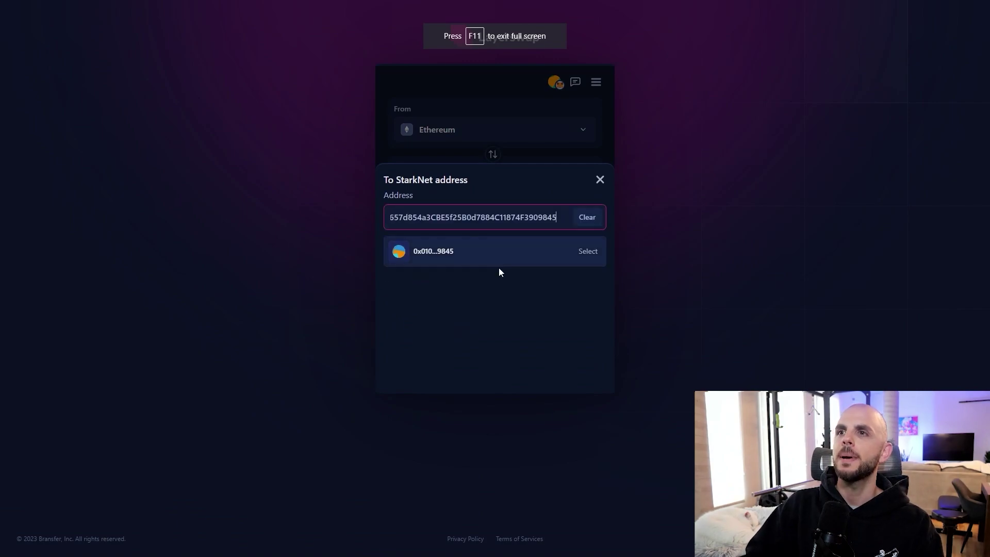
{"action": "left_click", "coordinate": [499, 268]}
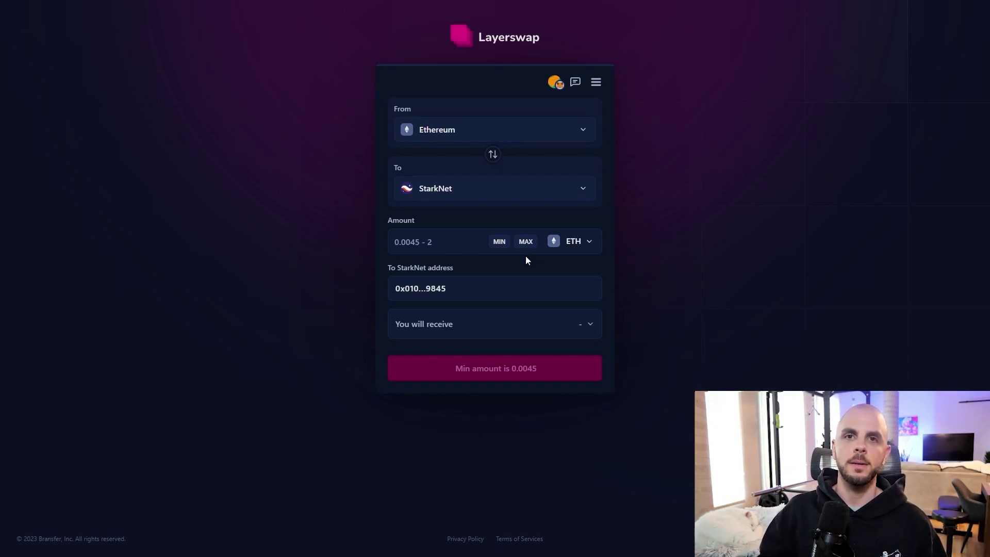
{"action": "left_click", "coordinate": [425, 237]}
{"action": "type", "text": "0.02"}
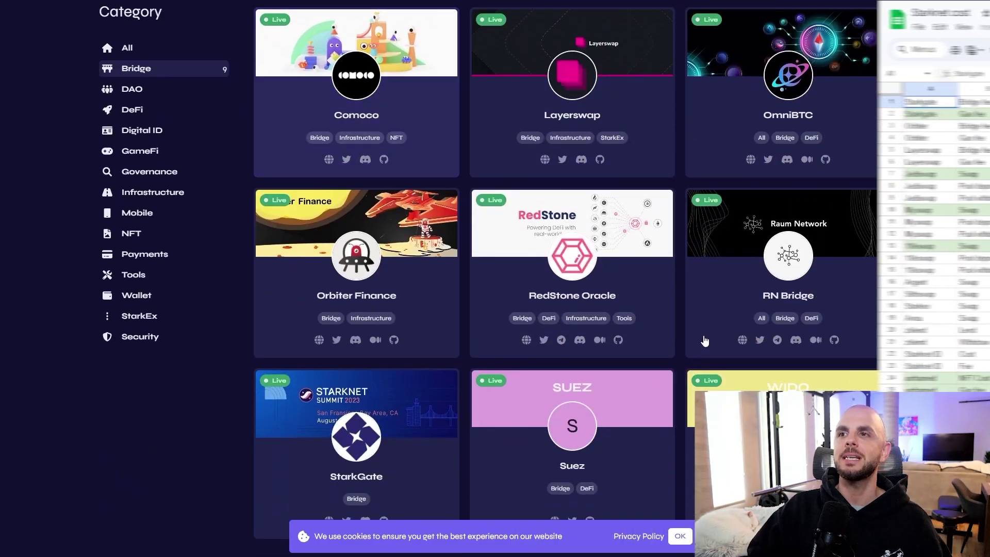
Scroll through the Bridge project cards, including Layerswap, Orbiter Finance and StarkGate
{"action": "scroll", "coordinate": [704, 341], "scroll_direction": "down", "scroll_amount": 2}
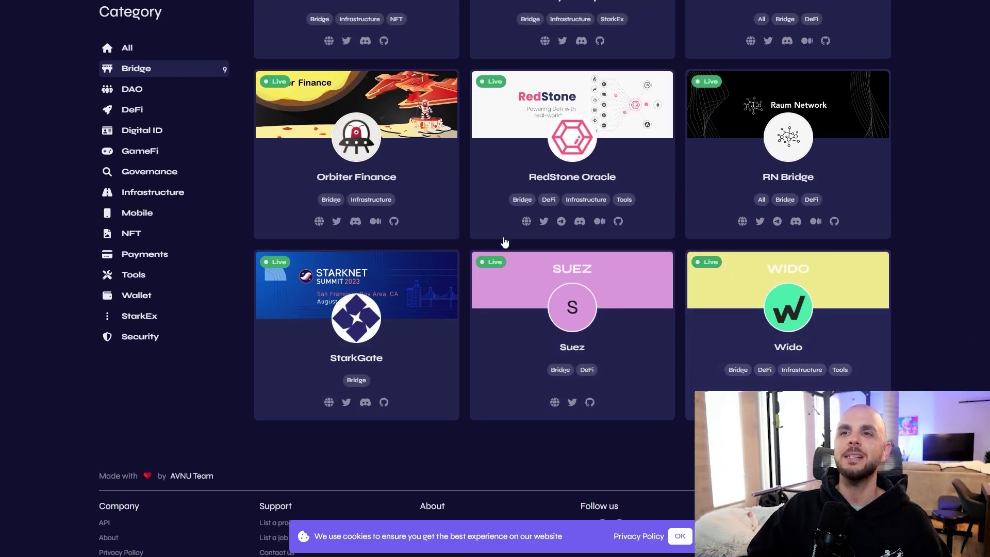
{"action": "scroll", "coordinate": [618, 310], "scroll_direction": "up", "scroll_amount": 7}
{"action": "scroll", "coordinate": [566, 271], "scroll_direction": "down", "scroll_amount": 1}
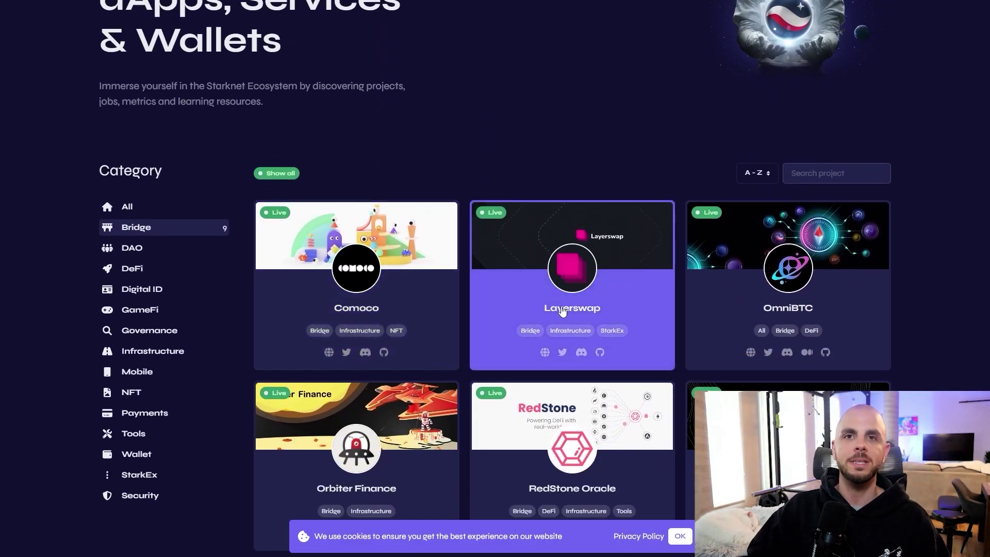
{"action": "scroll", "coordinate": [593, 309], "scroll_direction": "down", "scroll_amount": 6}
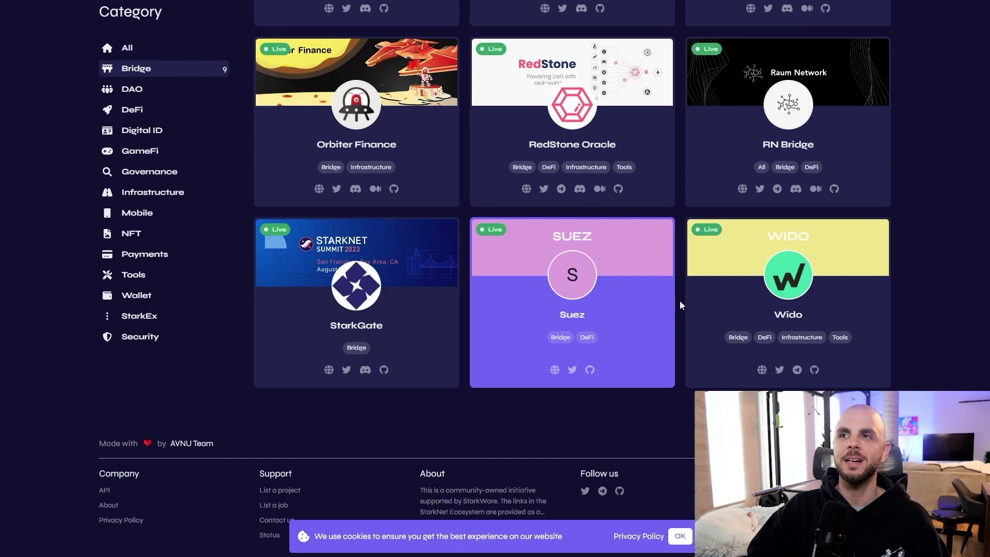
{"action": "scroll", "coordinate": [588, 341], "scroll_direction": "up", "scroll_amount": 3}
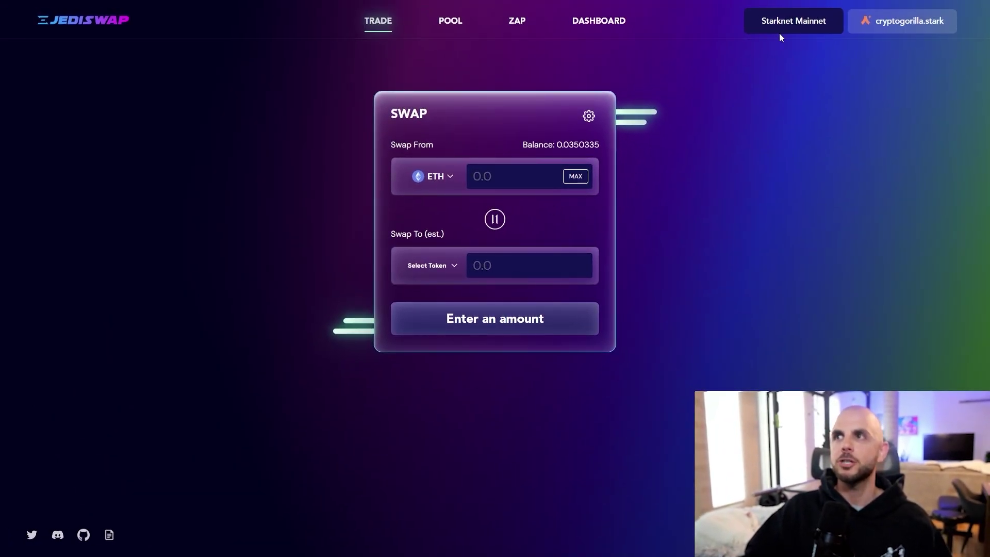
Enter 0.005 ETH and choose USDT as the token to receive
{"action": "type", "text": "0.005"}
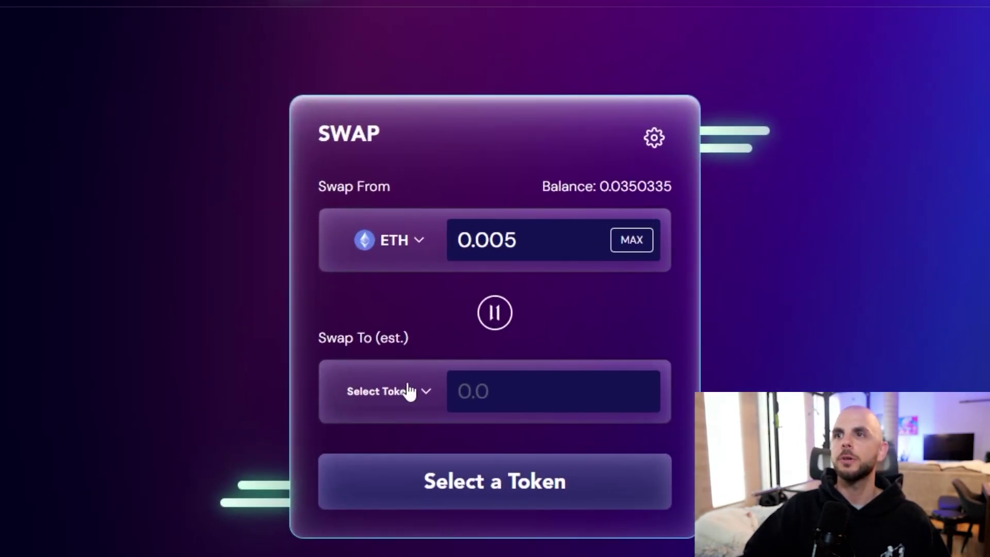
{"action": "left_click", "coordinate": [409, 392]}
{"action": "left_click_drag", "start_coordinate": [413, 424], "coordinate": [430, 309]}
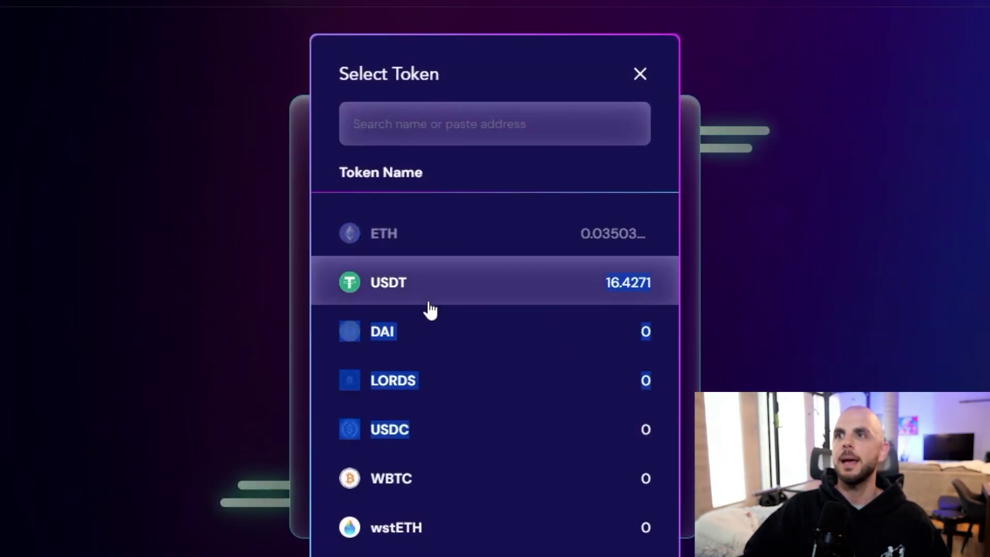
{"action": "left_click", "coordinate": [404, 291]}
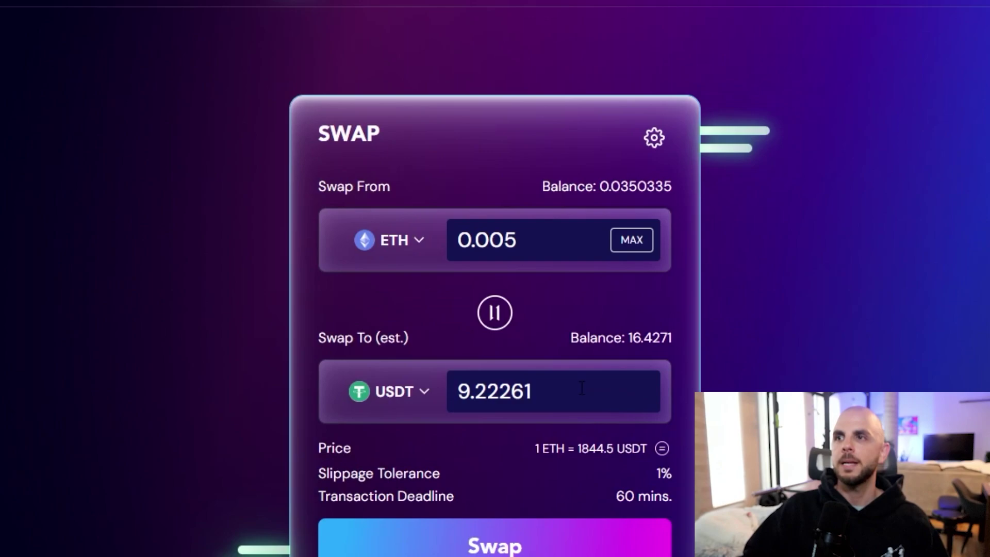
Check the 1% slippage settings, then review and confirm the ETH-to-USDT swap
{"action": "left_click", "coordinate": [653, 139]}
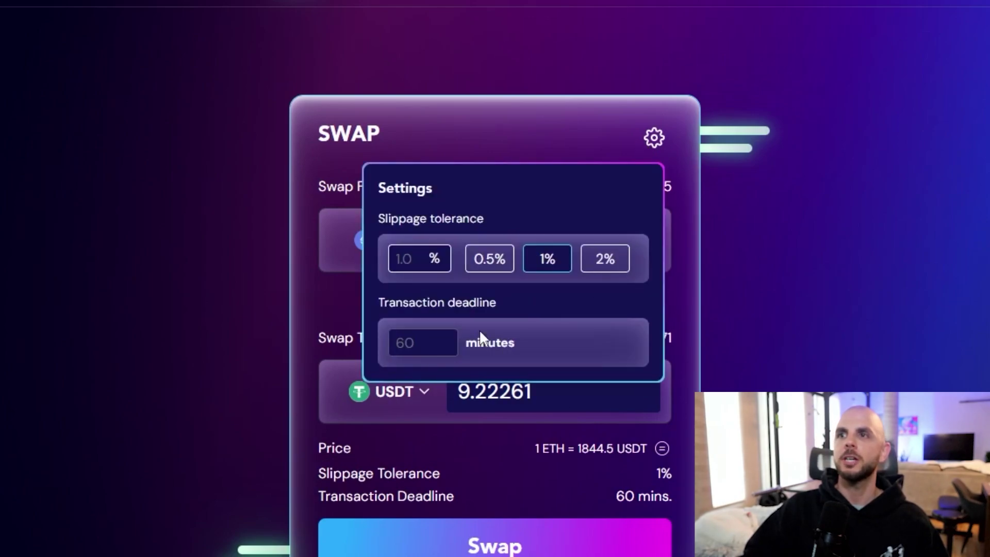
{"action": "left_click", "coordinate": [652, 139]}
{"action": "left_click", "coordinate": [495, 544]}
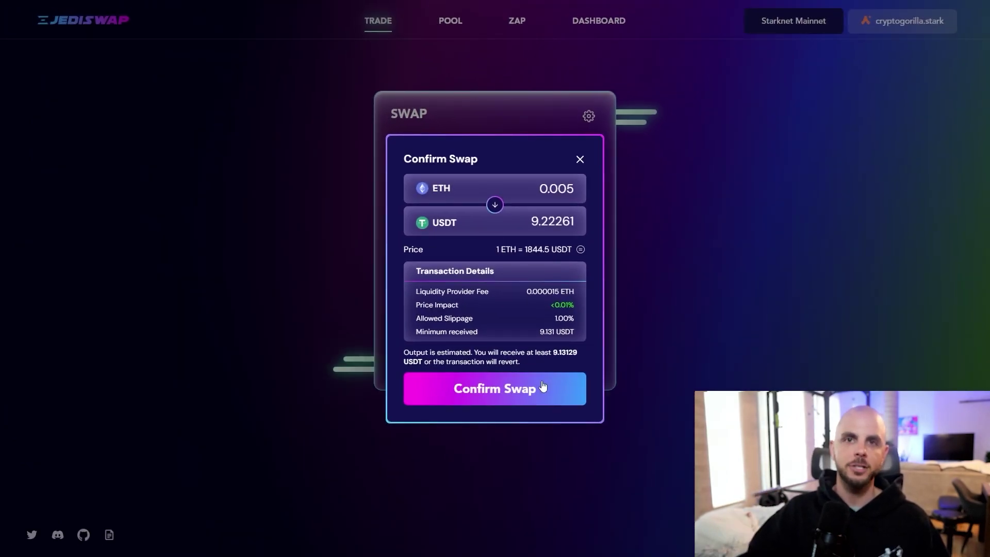
{"action": "left_click", "coordinate": [543, 387]}
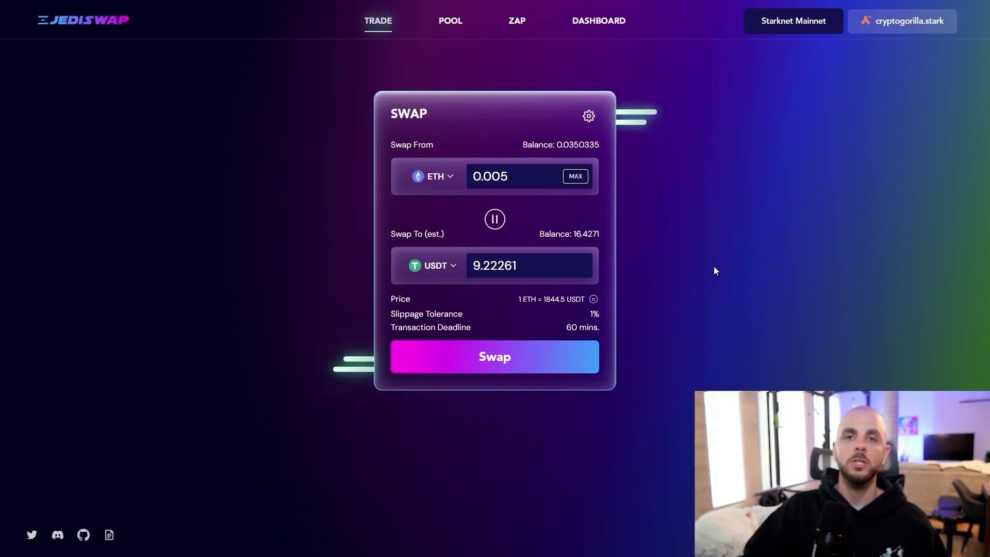
Create a new ETH/USDT pool pair and enter 0.005 ETH
{"action": "left_click", "coordinate": [446, 23]}
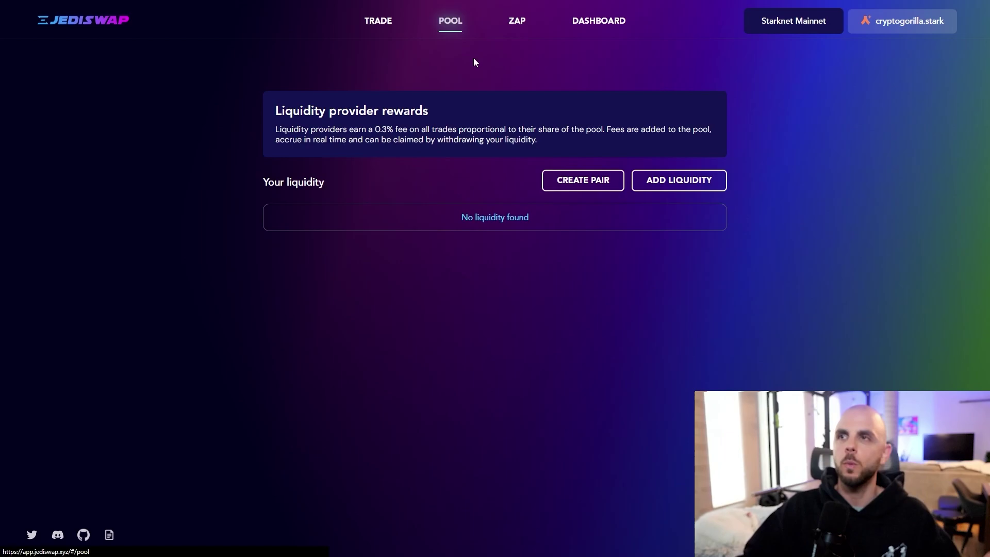
{"action": "left_click", "coordinate": [585, 183]}
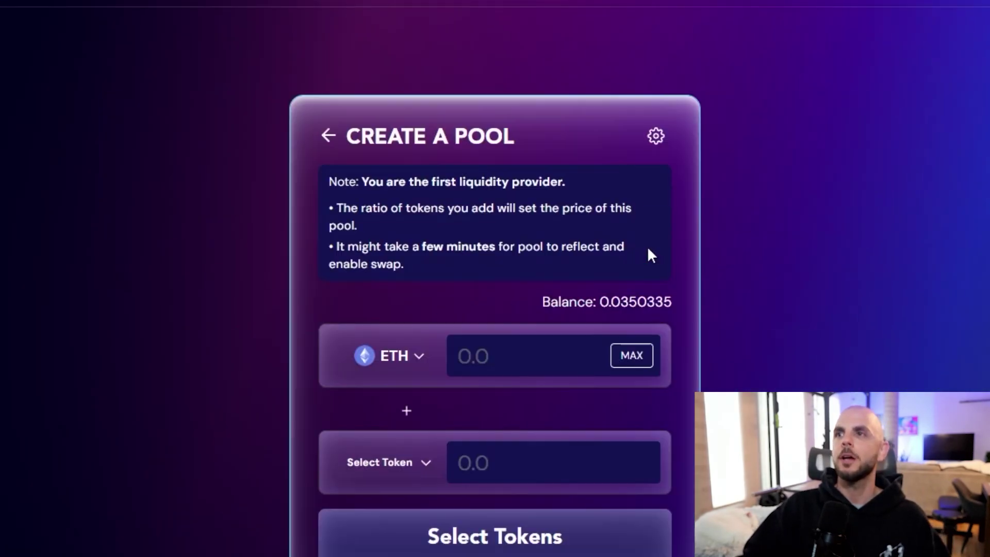
{"action": "left_click", "coordinate": [400, 467]}
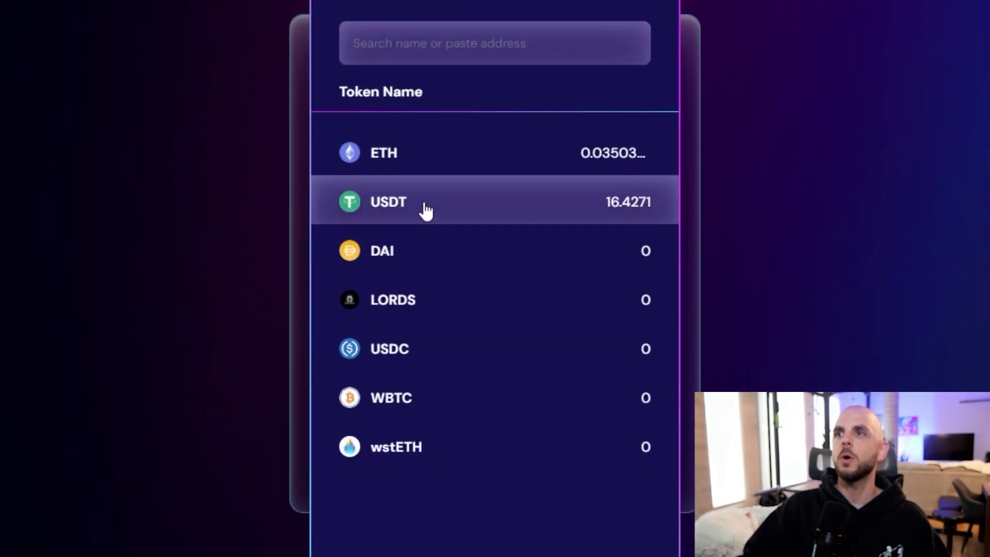
{"action": "left_click", "coordinate": [434, 219]}
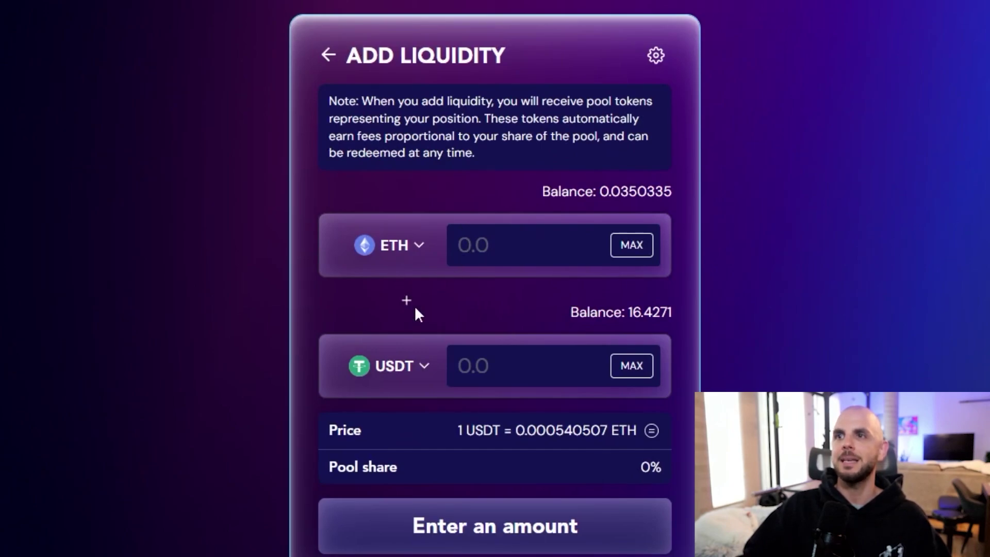
{"action": "type", "text": "0.005"}
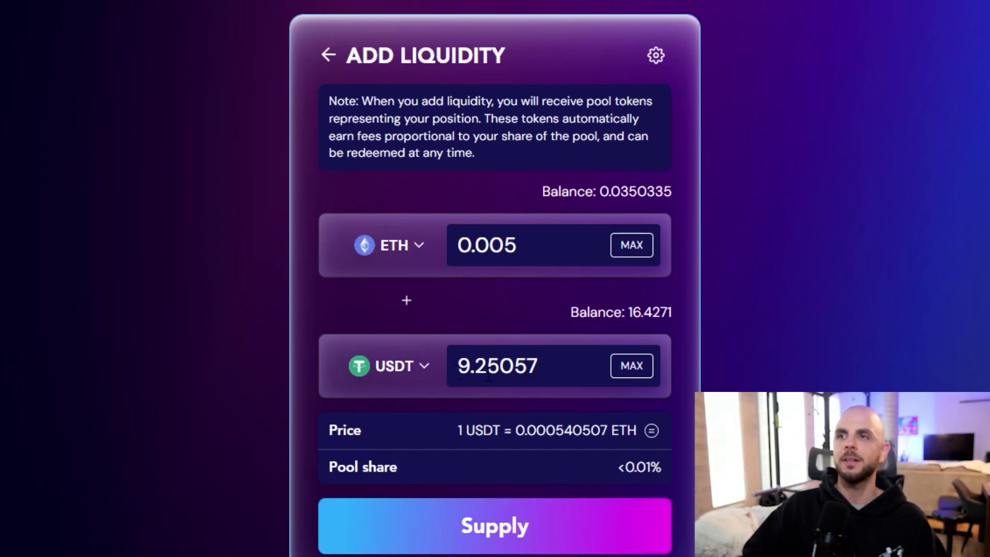
Supply 0.005 ETH and 9.25057 USDT, approving the deposit in the wallet
{"action": "left_click", "coordinate": [487, 522]}
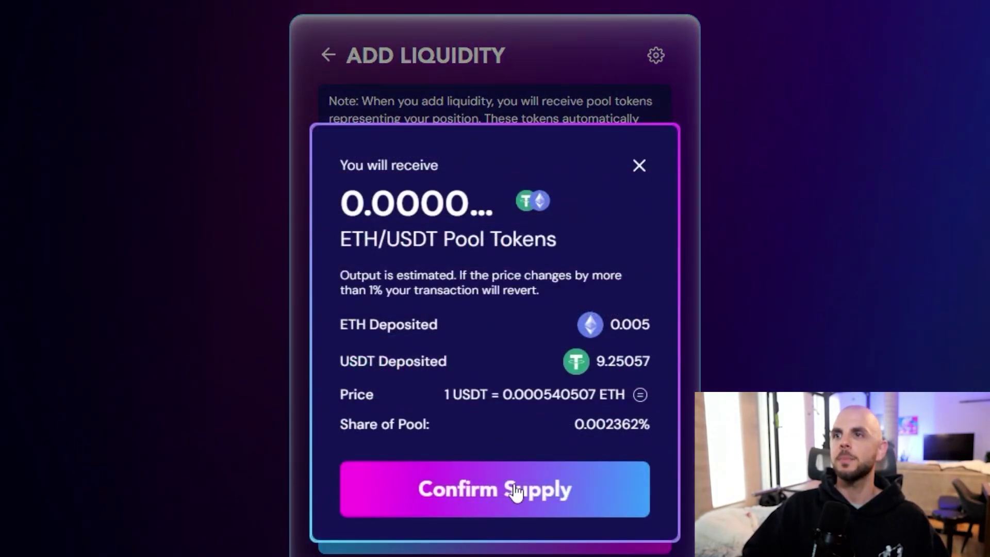
{"action": "left_click", "coordinate": [512, 488]}
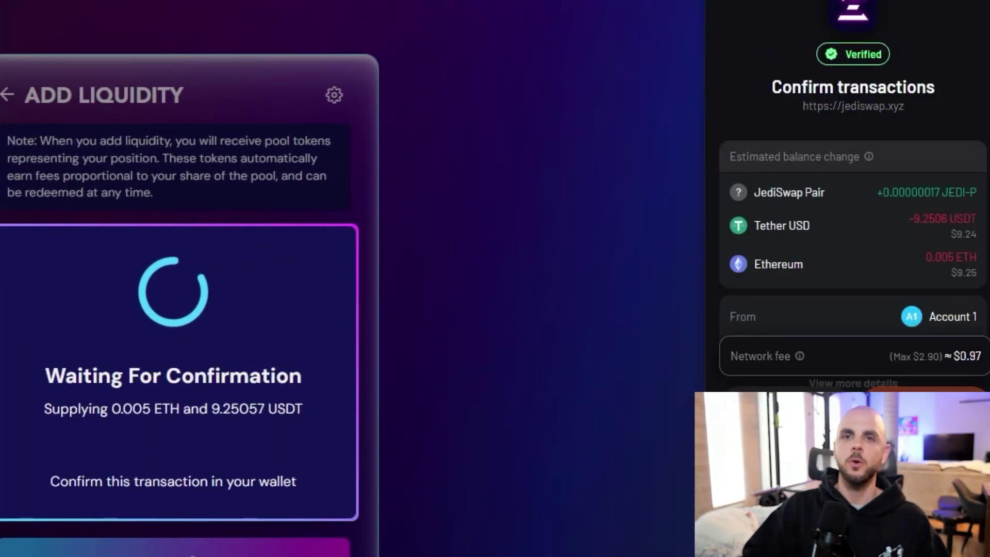
{"action": "left_click", "coordinate": [918, 531]}
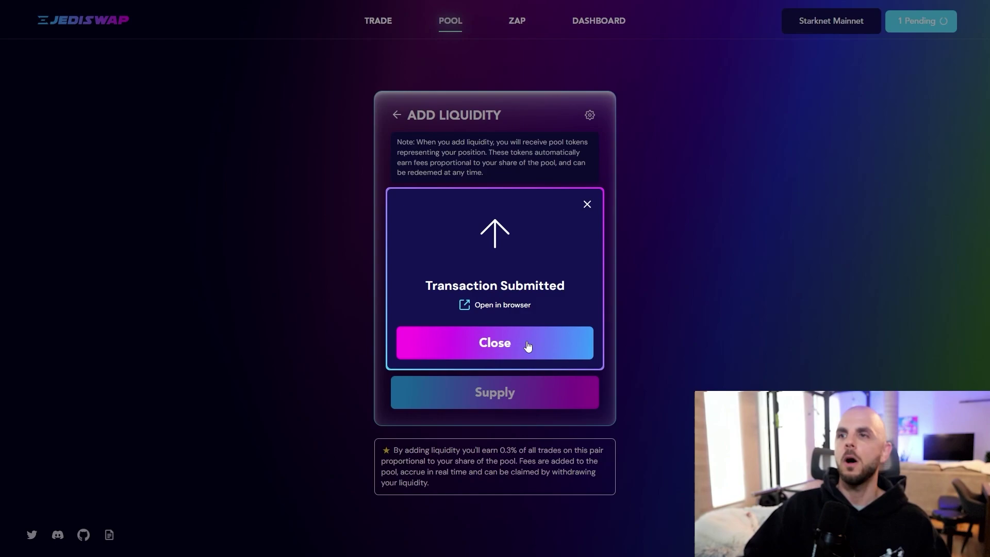
{"action": "left_click", "coordinate": [528, 345]}
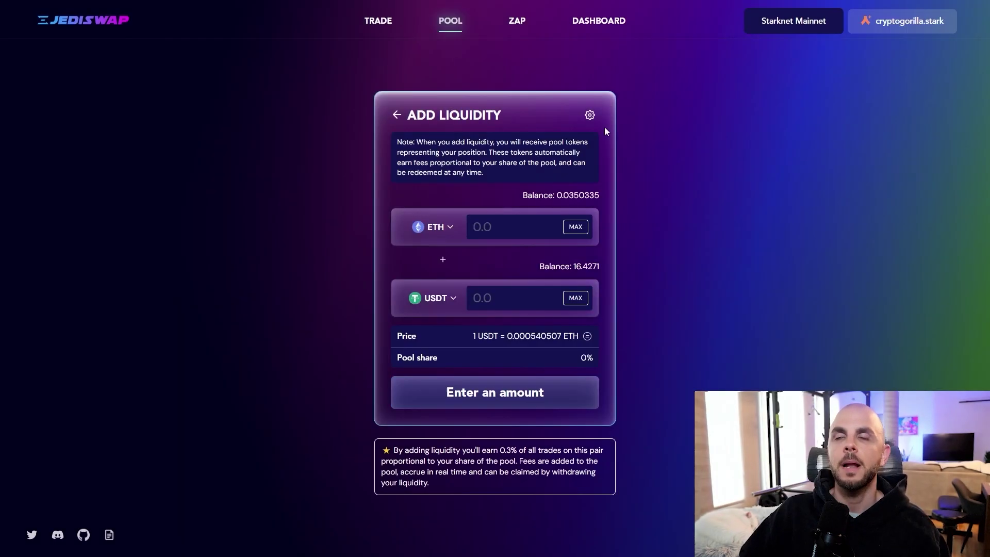
Reload the pool page, accept the MainNet warning, and expand the ETH/USDT position
{"action": "left_click", "coordinate": [447, 29]}
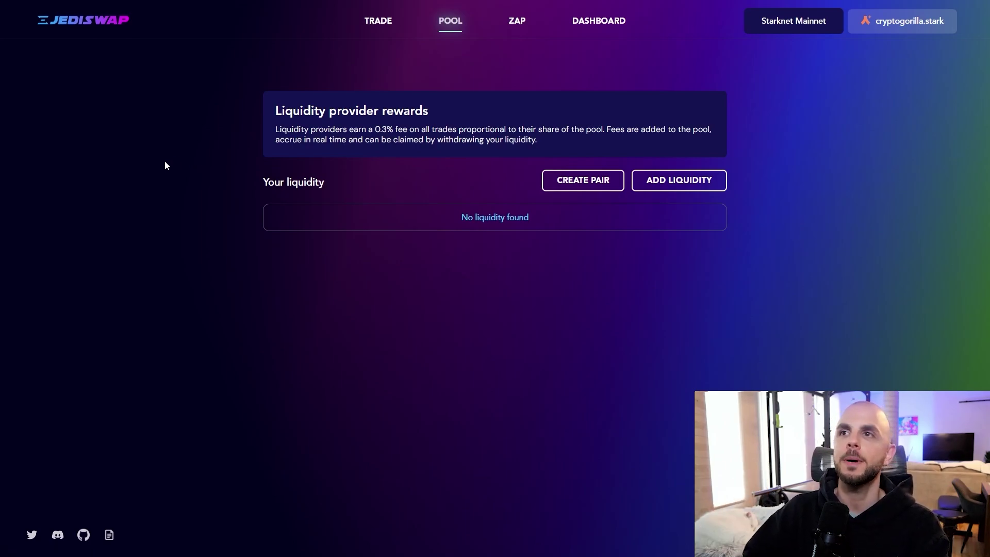
{"action": "key", "text": "F5"}
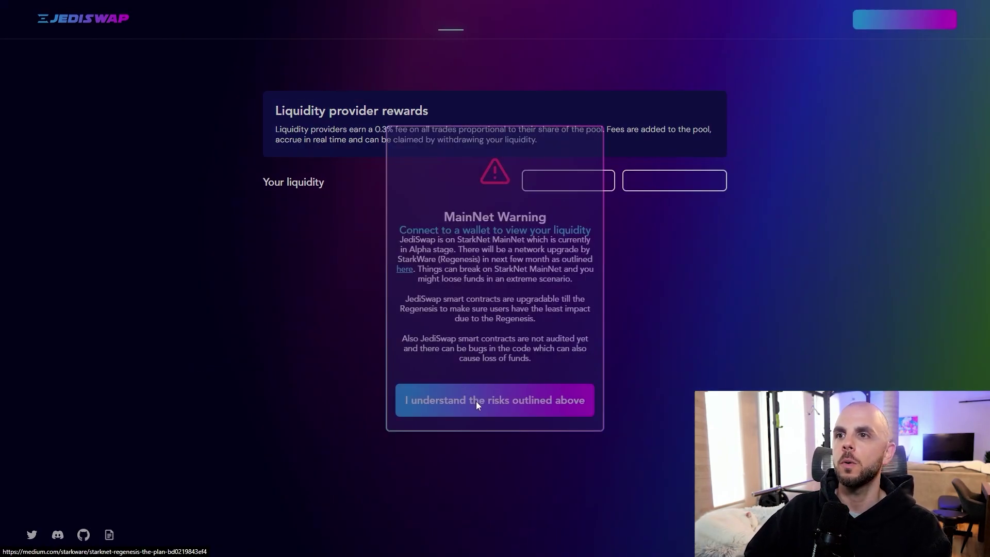
{"action": "left_click", "coordinate": [504, 406]}
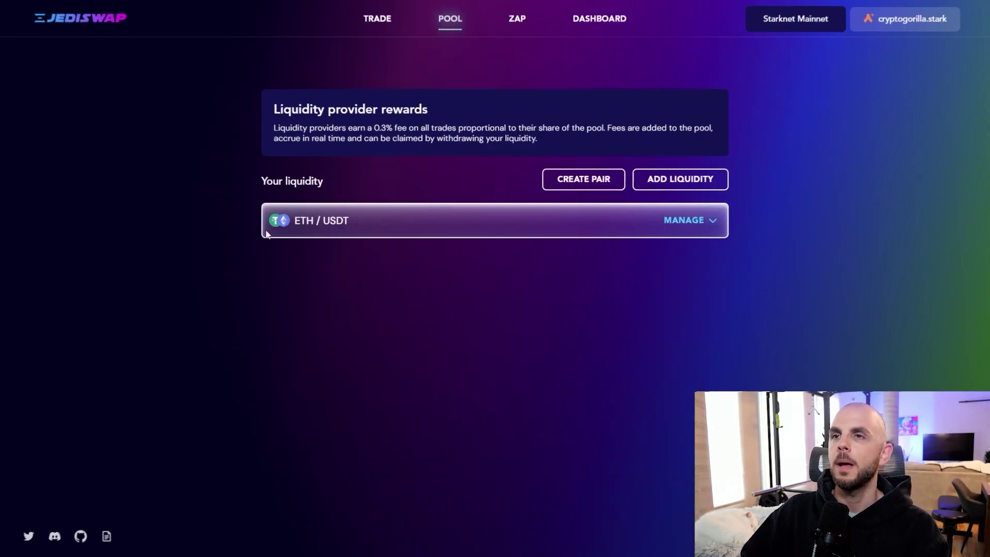
{"action": "left_click", "coordinate": [685, 218]}
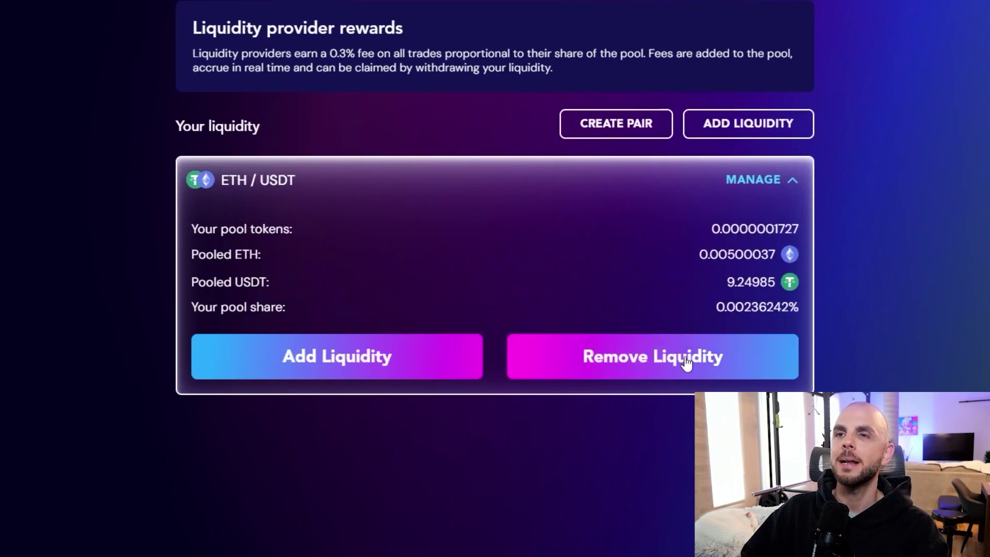
Remove 100% of the liquidity, receiving about 0.00500037 ETH and 9.24985 USDT
{"action": "left_click", "coordinate": [673, 374]}
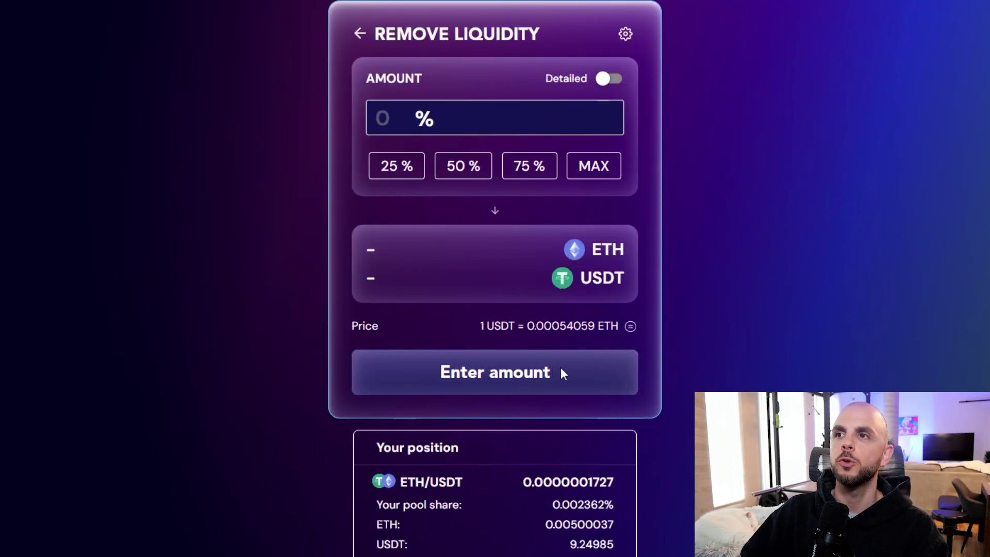
{"action": "left_click", "coordinate": [597, 168]}
{"action": "left_click", "coordinate": [500, 390]}
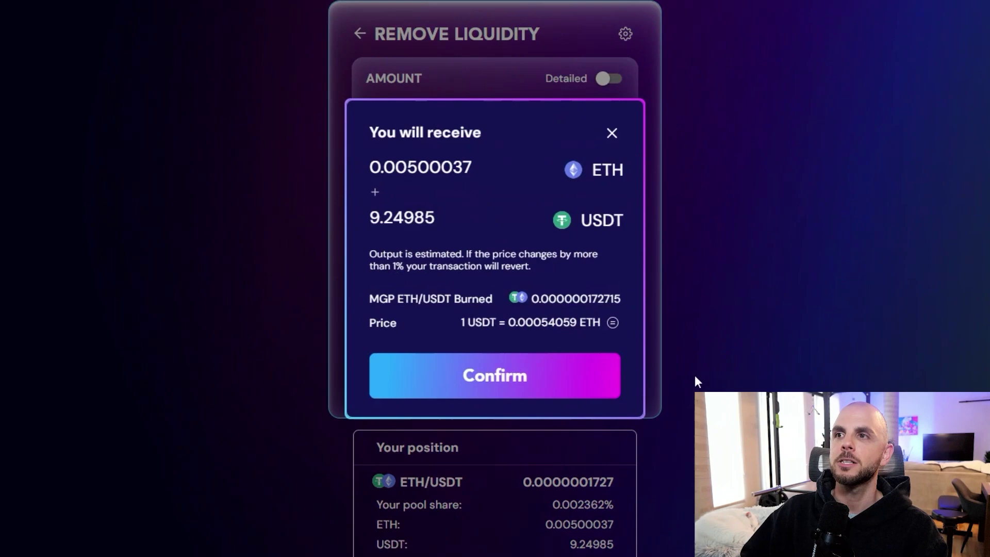
{"action": "left_click", "coordinate": [522, 396]}
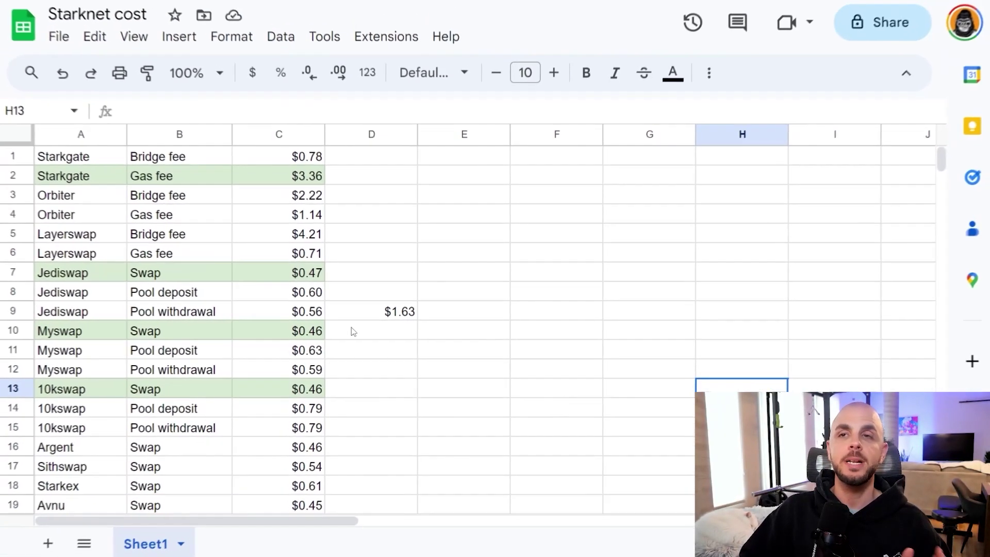
Select D9 to show =SUM(C7:C9), then move to the swap cost in C7
{"action": "left_click", "coordinate": [319, 309]}
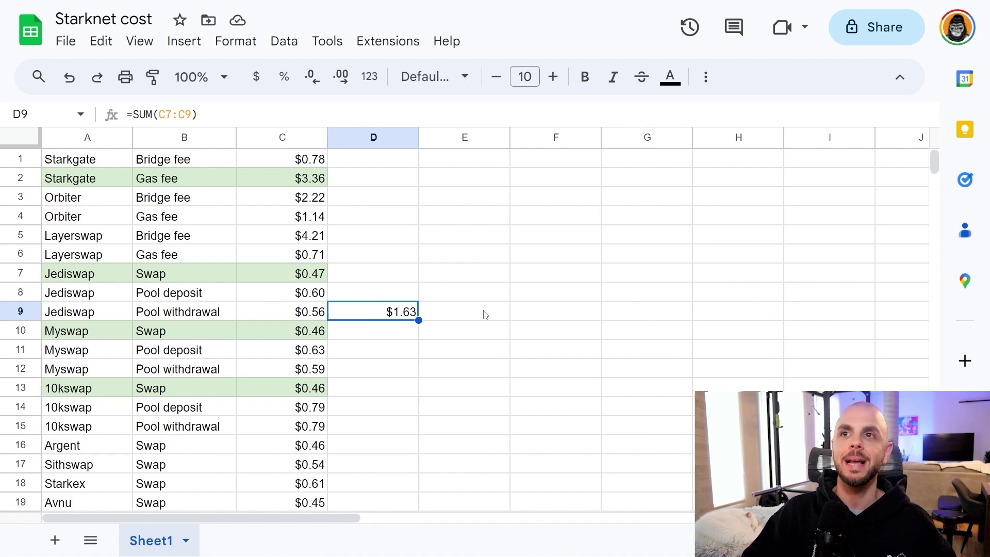
{"action": "key", "text": "Left"}
{"action": "key", "text": "Up"}
{"action": "key", "text": "Up"}
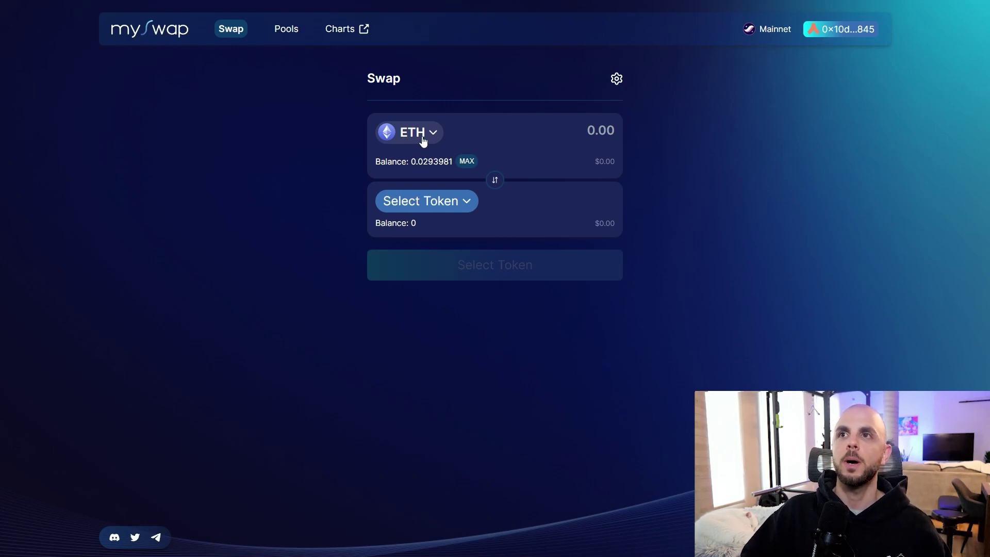
Set up a swap of 0.005 ETH into USDT
{"action": "left_click", "coordinate": [456, 203]}
{"action": "left_click", "coordinate": [466, 322]}
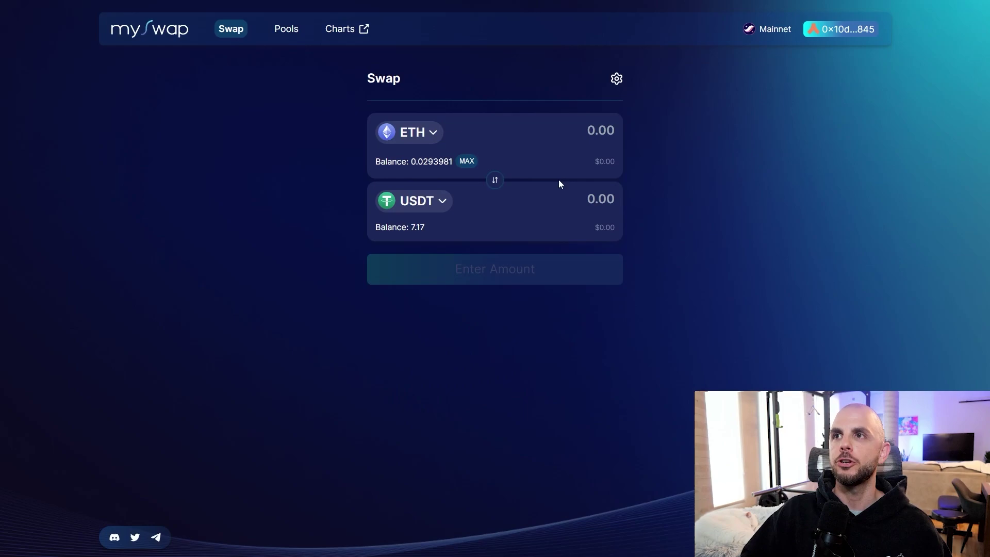
{"action": "type", "text": "0.005"}
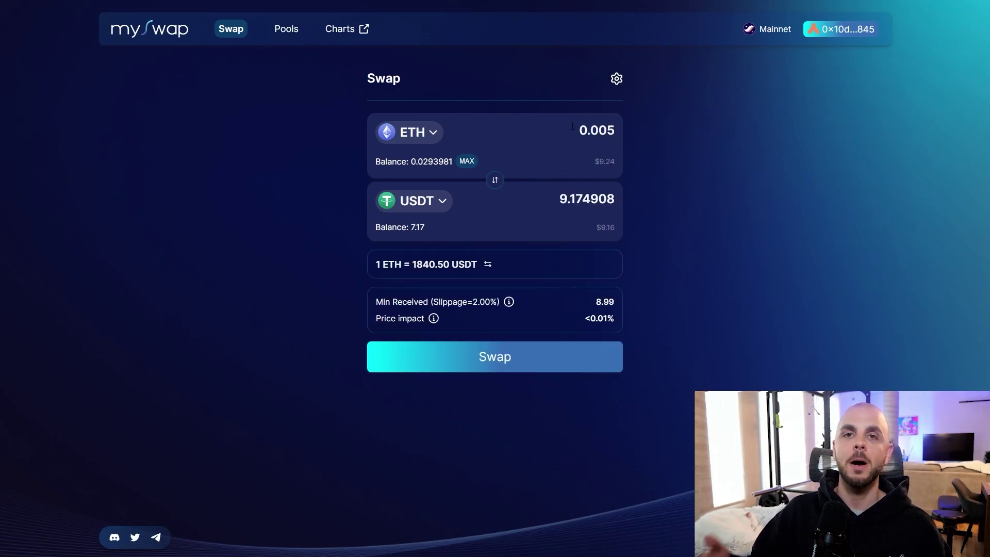
{"action": "left_click", "coordinate": [563, 359]}
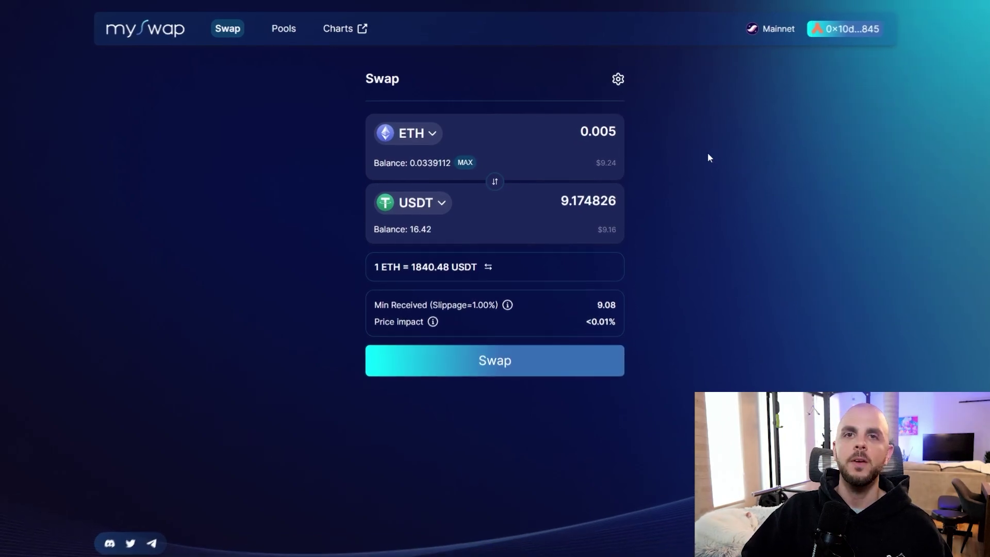
Set Max Slippage to 2.0% and close the Transaction Setting popup
{"action": "left_click", "coordinate": [664, 93]}
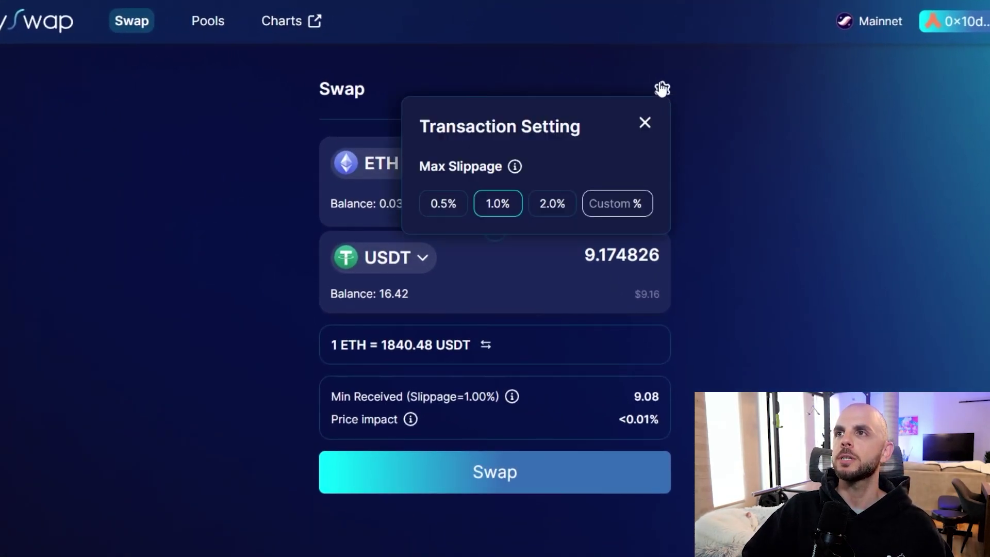
{"action": "left_click", "coordinate": [531, 204]}
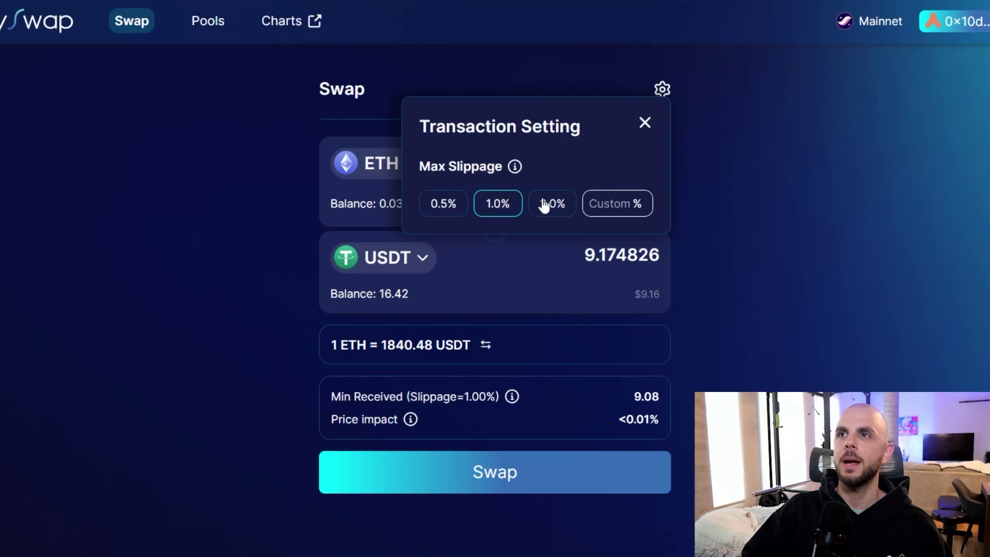
{"action": "left_click", "coordinate": [544, 205]}
{"action": "left_click", "coordinate": [462, 206]}
{"action": "left_click", "coordinate": [516, 205]}
{"action": "left_click", "coordinate": [548, 202]}
{"action": "left_click", "coordinate": [622, 194]}
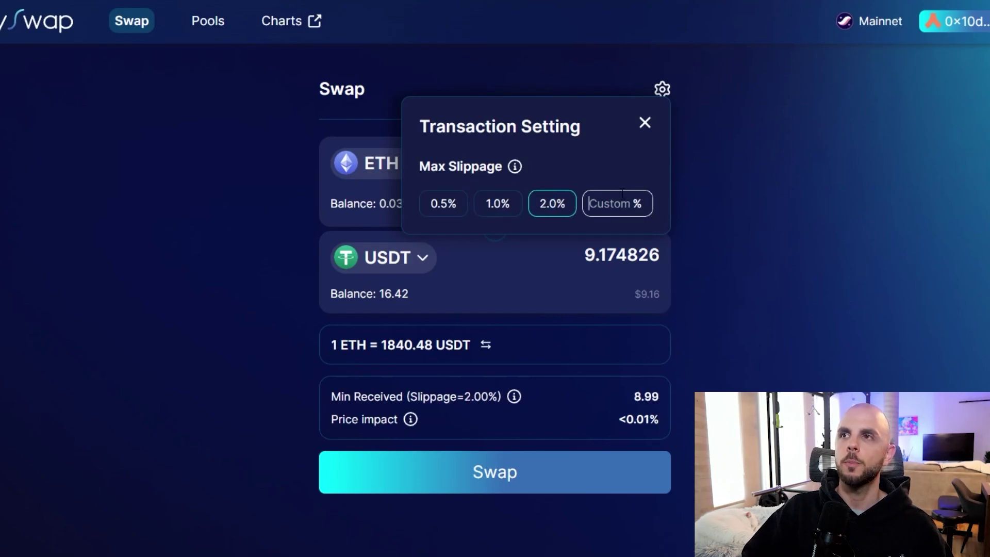
{"action": "left_click", "coordinate": [820, 339]}
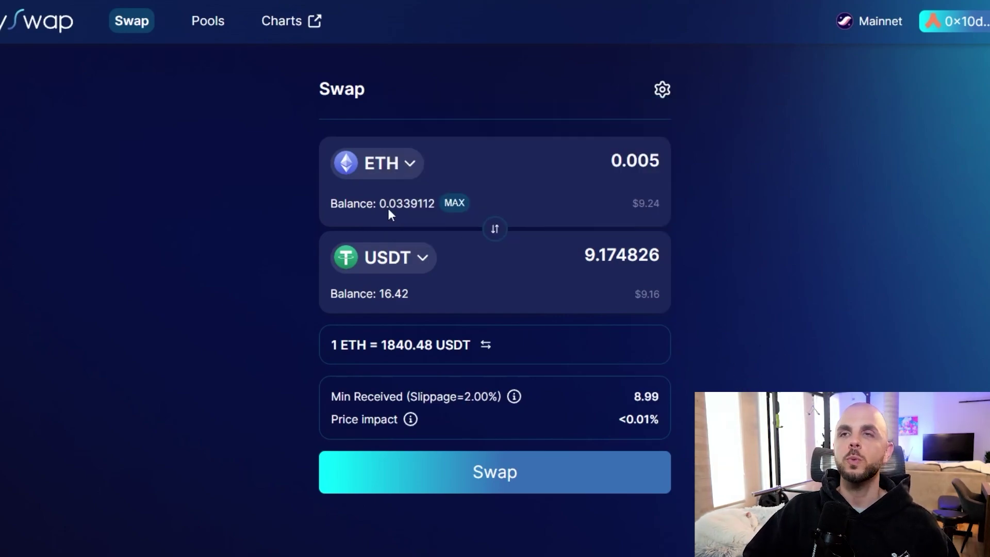
Deposit 0.005 ETH plus matching USDT into mySwap's ETH/USDT pool
{"action": "left_click", "coordinate": [207, 34]}
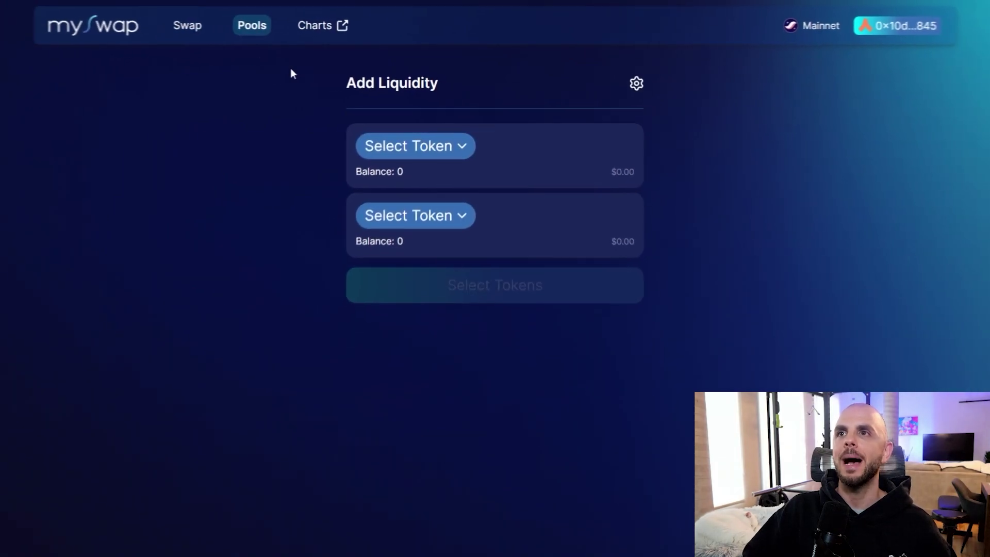
{"action": "left_click", "coordinate": [452, 133]}
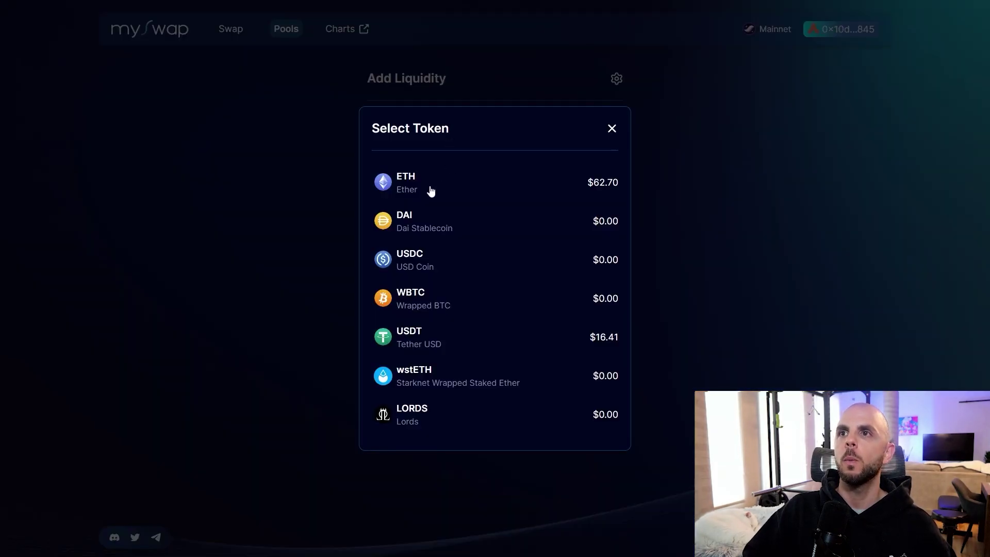
{"action": "left_click", "coordinate": [429, 190]}
{"action": "left_click", "coordinate": [438, 202]}
{"action": "left_click", "coordinate": [439, 308]}
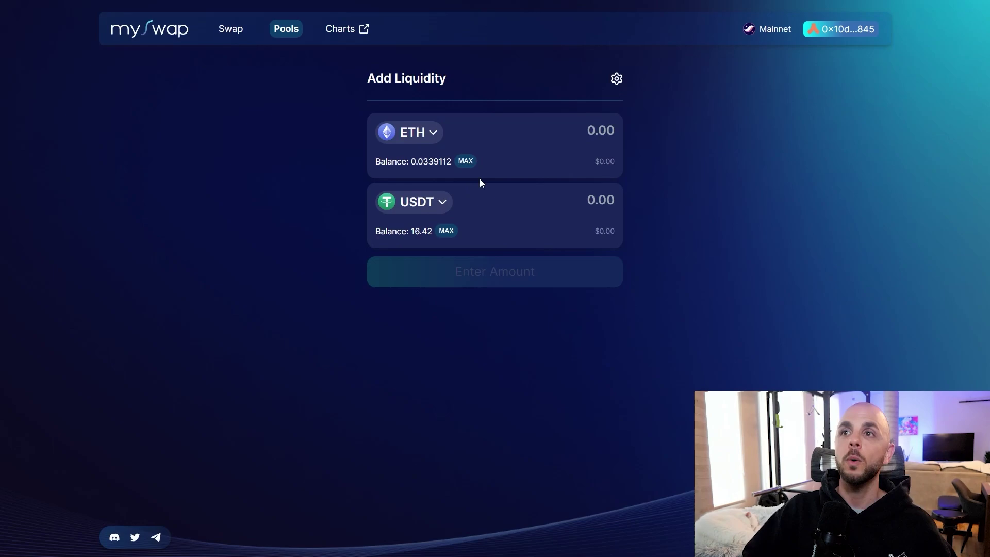
{"action": "type", "text": "0.005"}
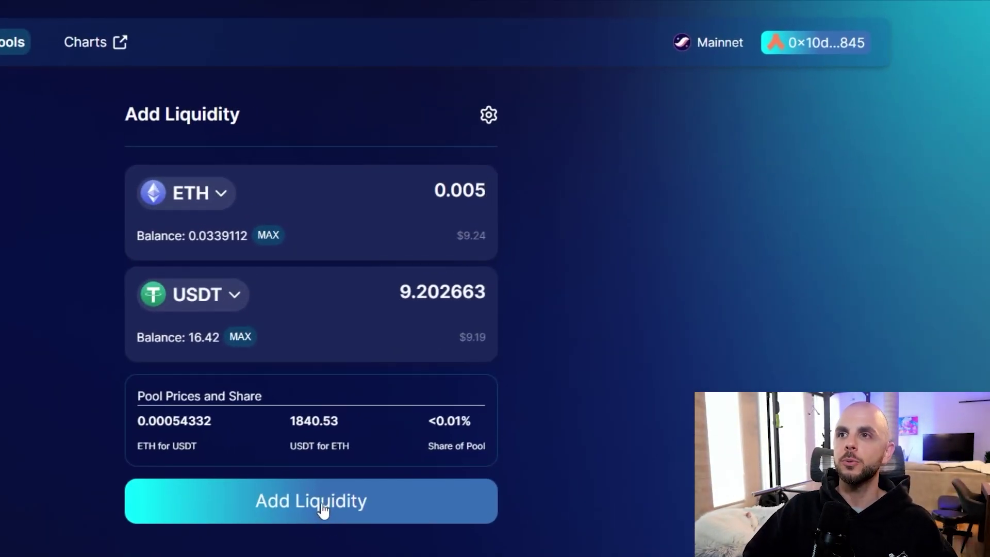
{"action": "left_click", "coordinate": [322, 509]}
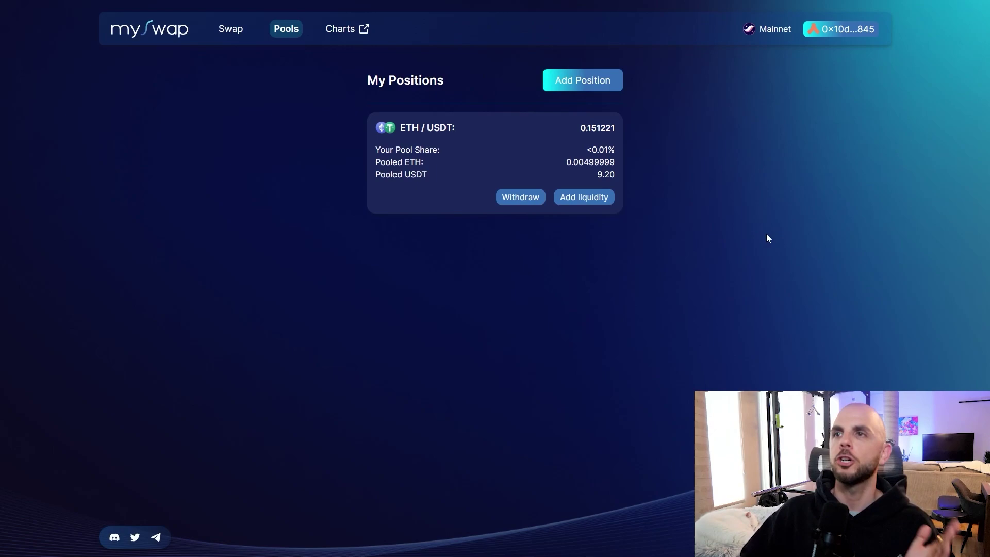
Withdraw 100% of the ETH/USDT position, approve it in the wallet, and check C10
{"action": "left_click", "coordinate": [517, 203]}
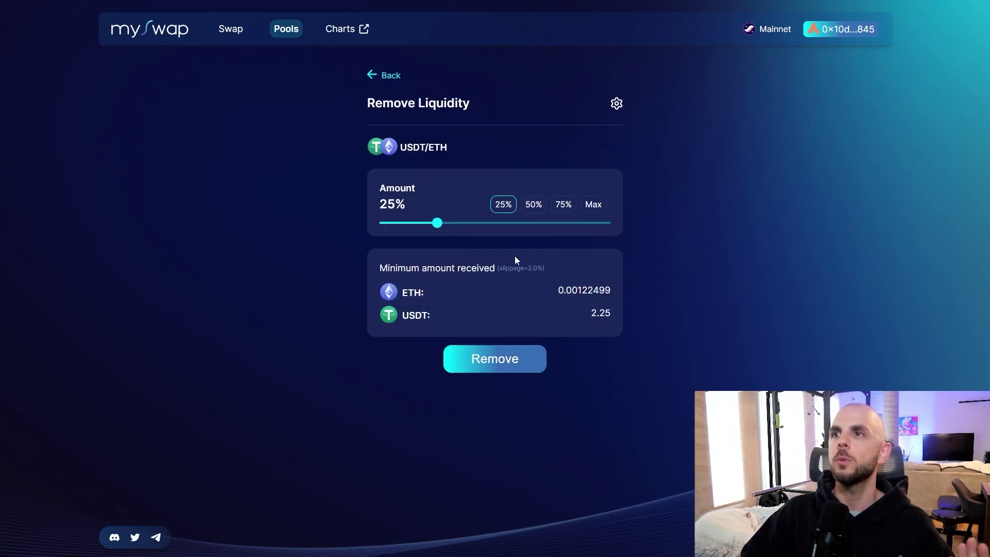
{"action": "left_click", "coordinate": [595, 208]}
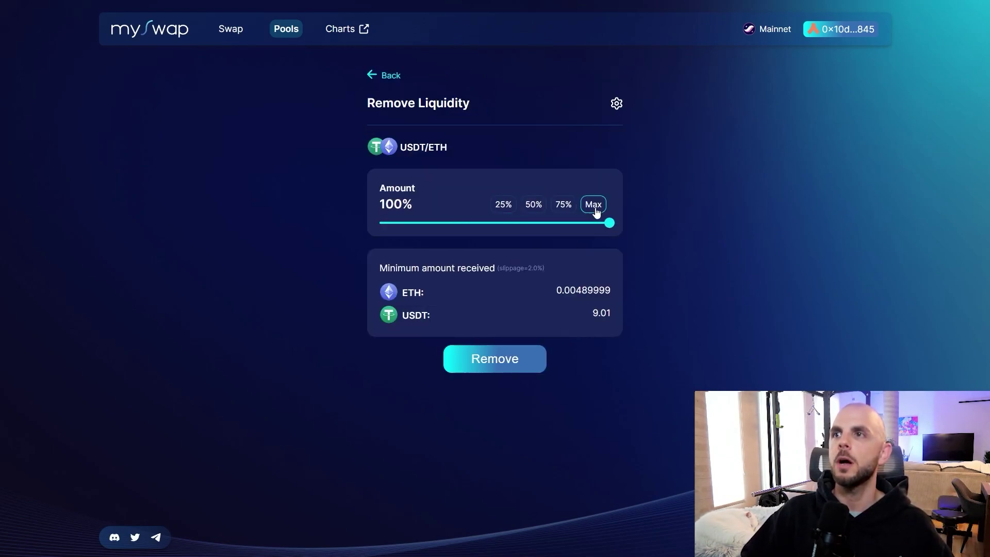
{"action": "left_click", "coordinate": [510, 359]}
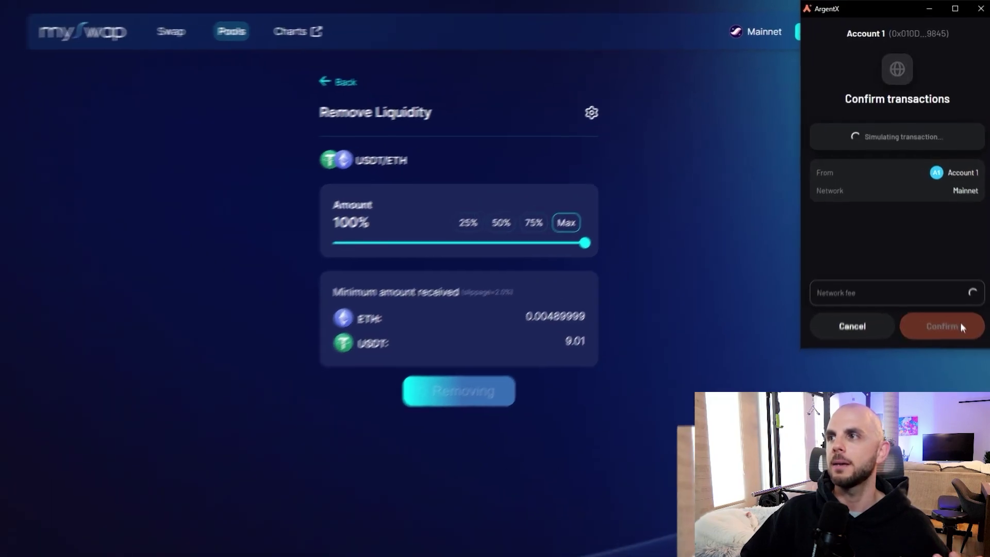
{"action": "left_click", "coordinate": [960, 326]}
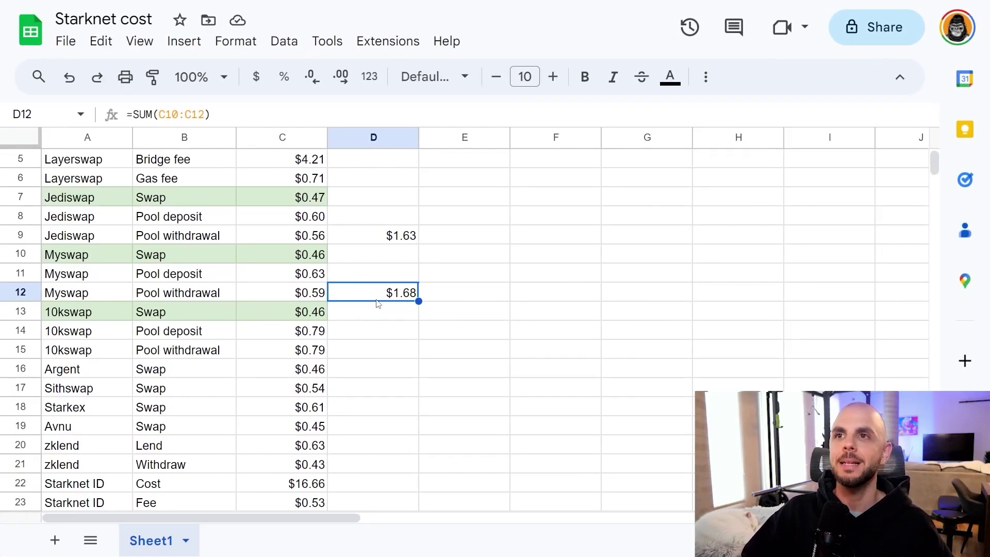
{"action": "left_click", "coordinate": [289, 258]}
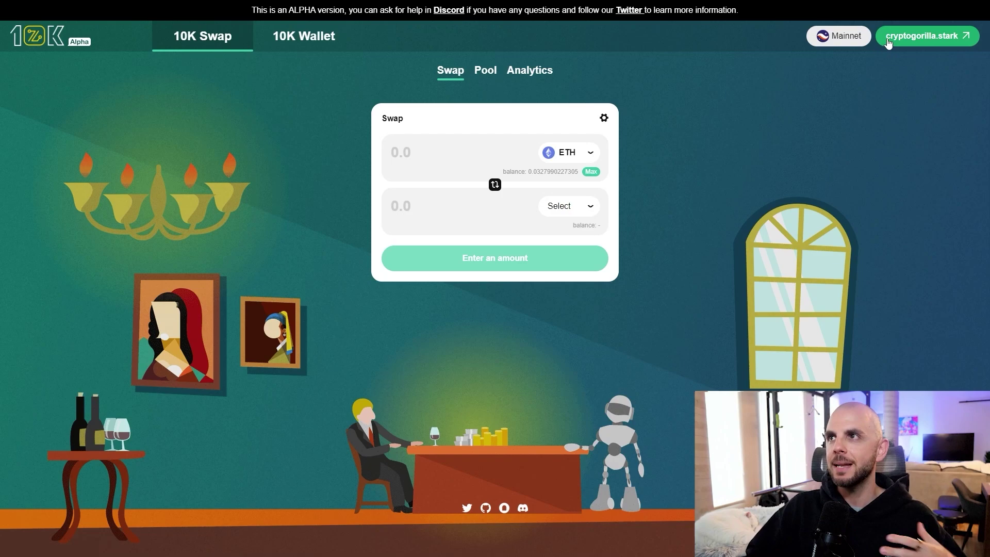
Swap 0.005 ETH for USDT in 10K Swap, then bring up the Pools overview
{"action": "left_click", "coordinate": [582, 213]}
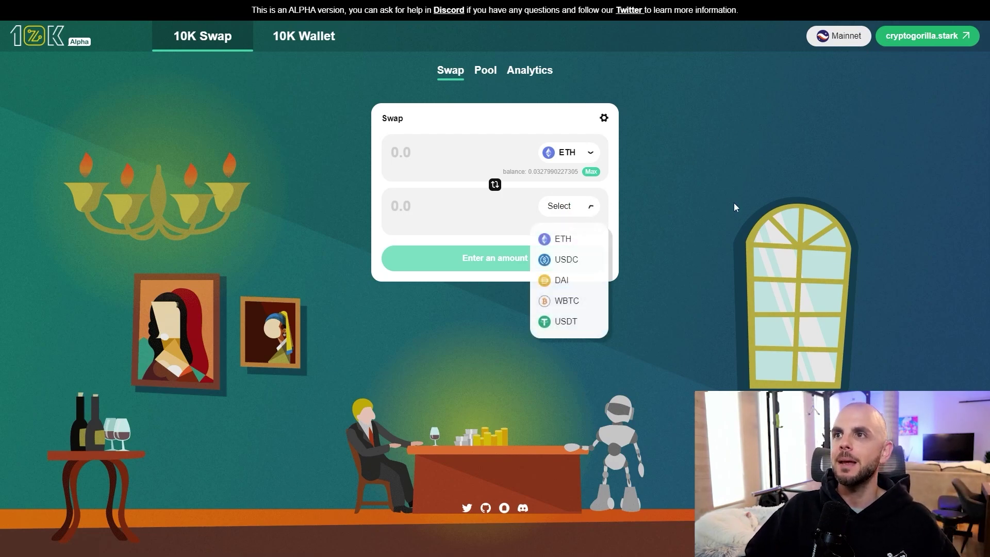
{"action": "left_click", "coordinate": [577, 327]}
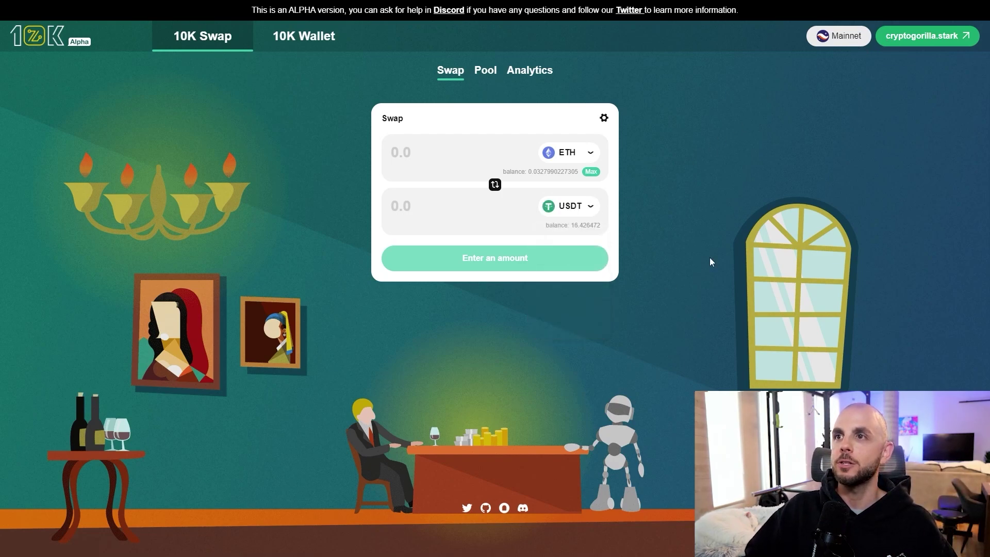
{"action": "type", "text": "0.005"}
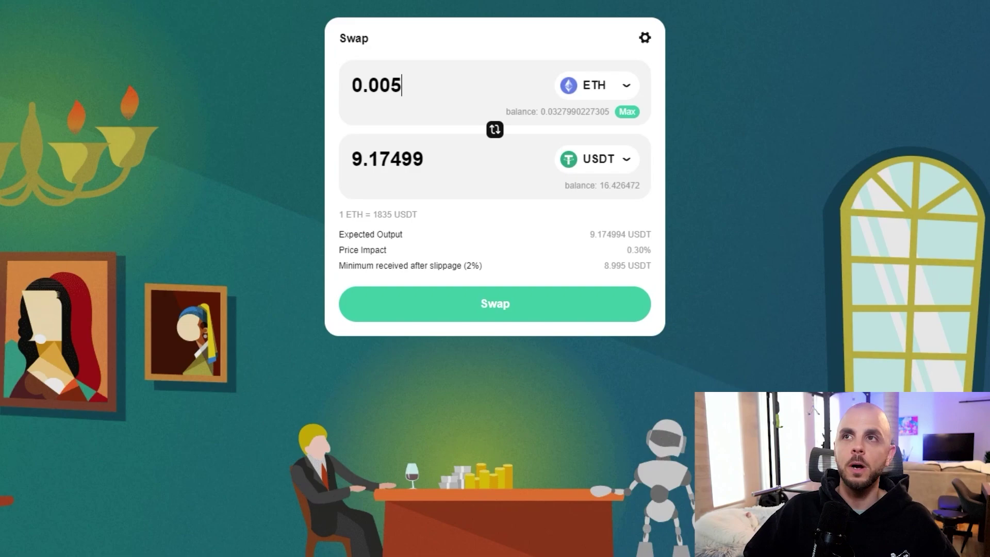
{"action": "left_click", "coordinate": [481, 14]}
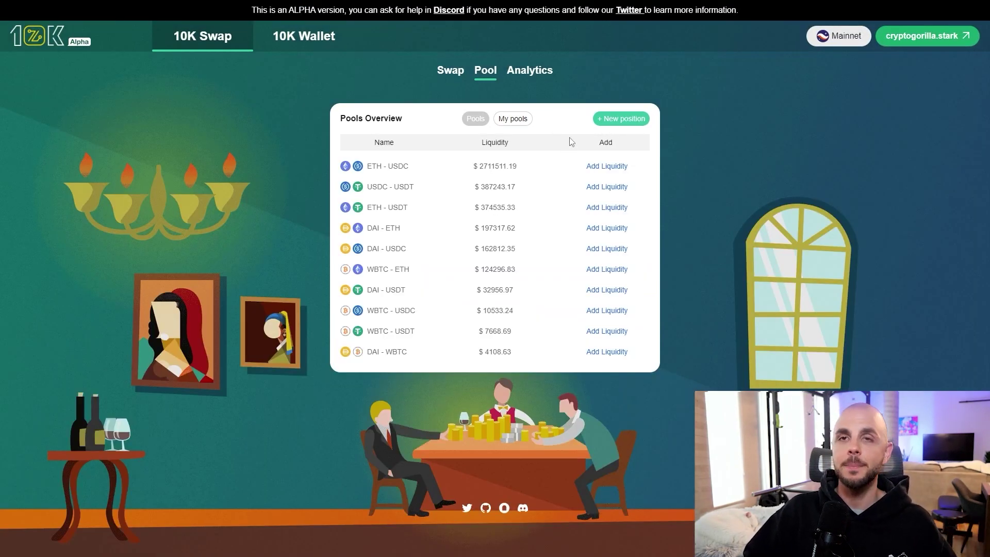
Supply 0.005 ETH with matching USDT to 10K Swap's ETH-USDT pool and approve it in the wallet
{"action": "left_click", "coordinate": [606, 209]}
{"action": "type", "text": "0.00"}
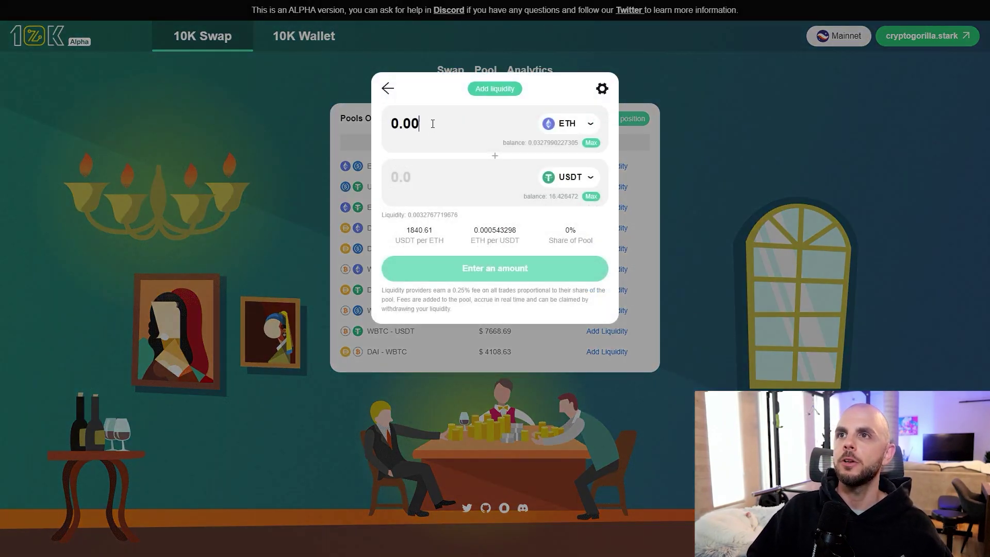
{"action": "type", "text": "5"}
{"action": "left_click", "coordinate": [486, 271]}
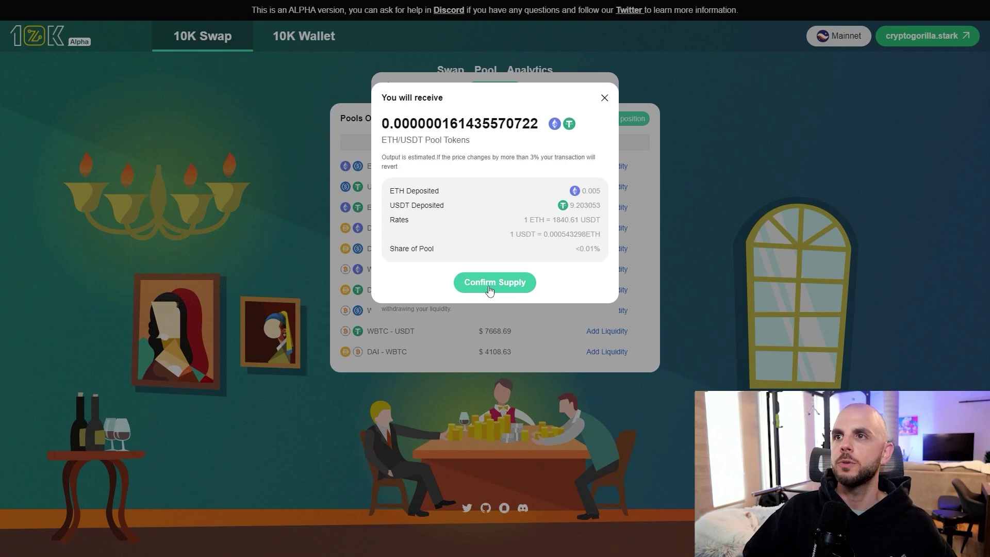
{"action": "left_click", "coordinate": [488, 286]}
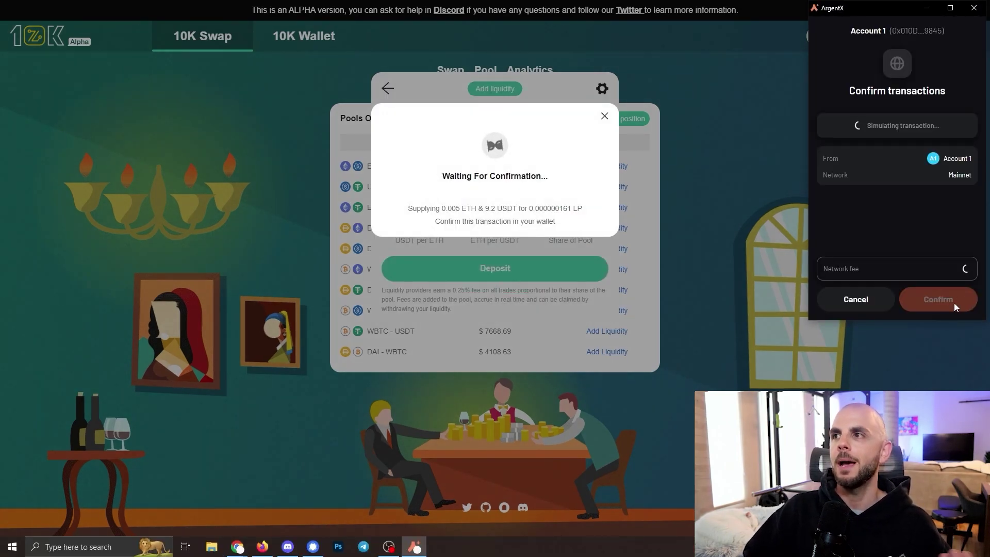
{"action": "left_click", "coordinate": [949, 302]}
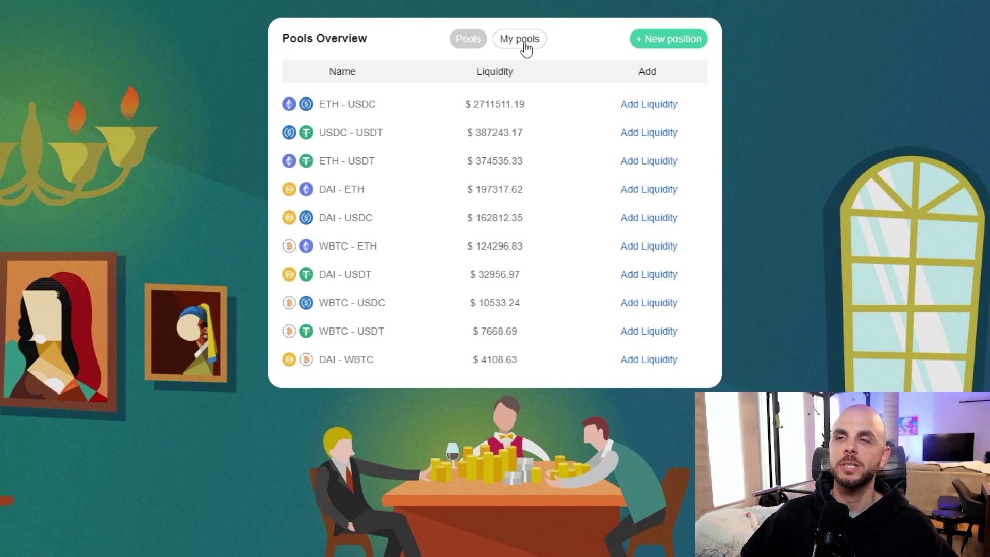
Withdraw 100% of the ETH-USDT position from My pools and check the 10kswap subtotal in D15
{"action": "left_click", "coordinate": [525, 45]}
{"action": "left_click", "coordinate": [688, 90]}
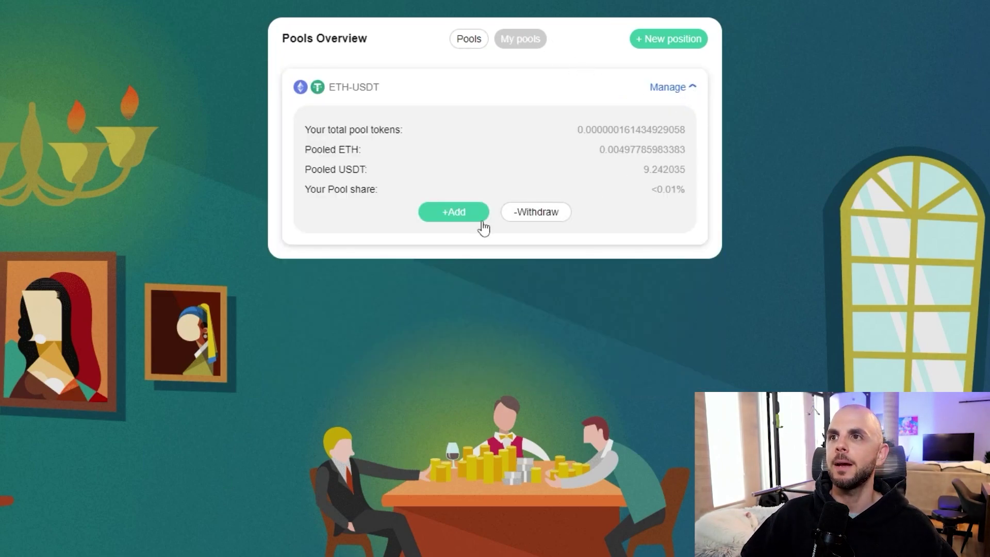
{"action": "left_click", "coordinate": [548, 214]}
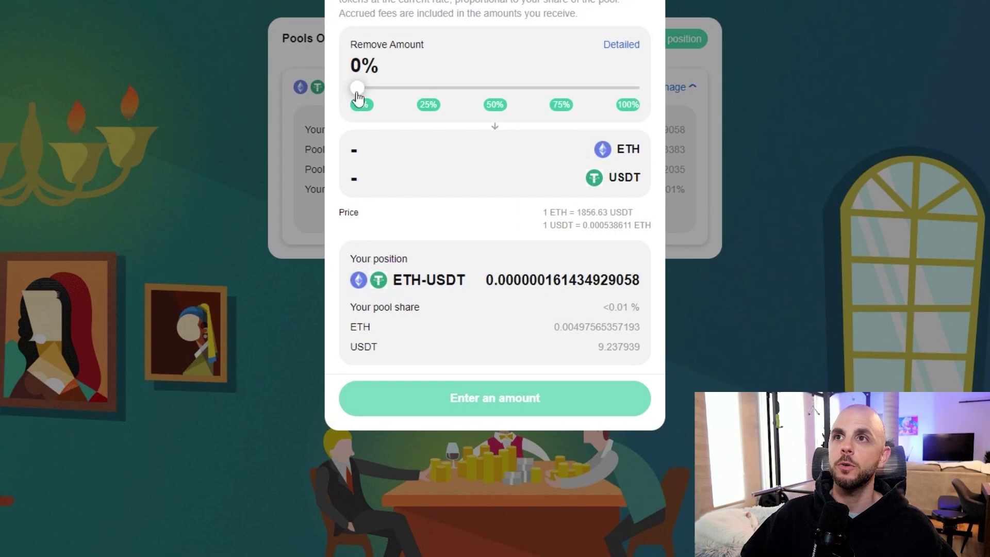
{"action": "left_click_drag", "start_coordinate": [356, 88], "coordinate": [591, 92]}
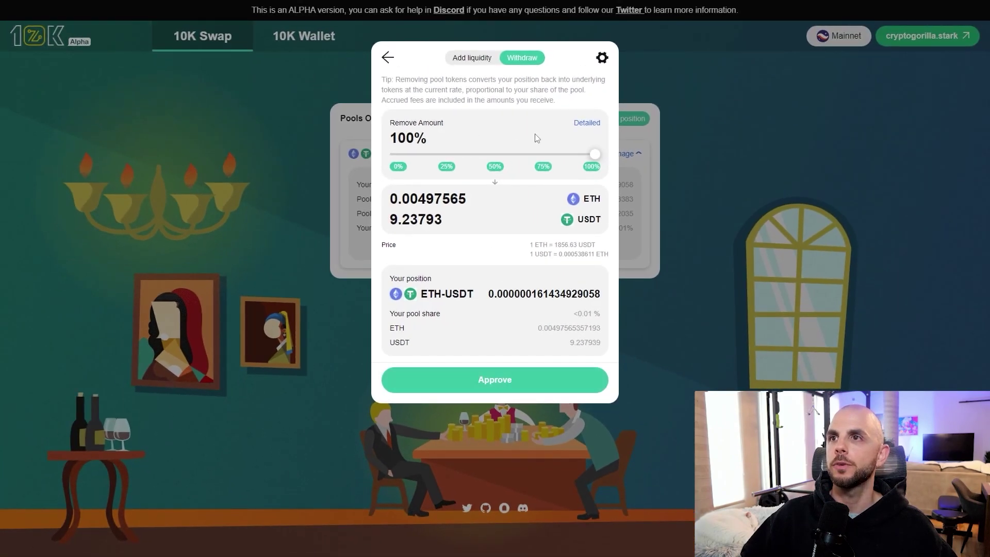
{"action": "left_click", "coordinate": [499, 371]}
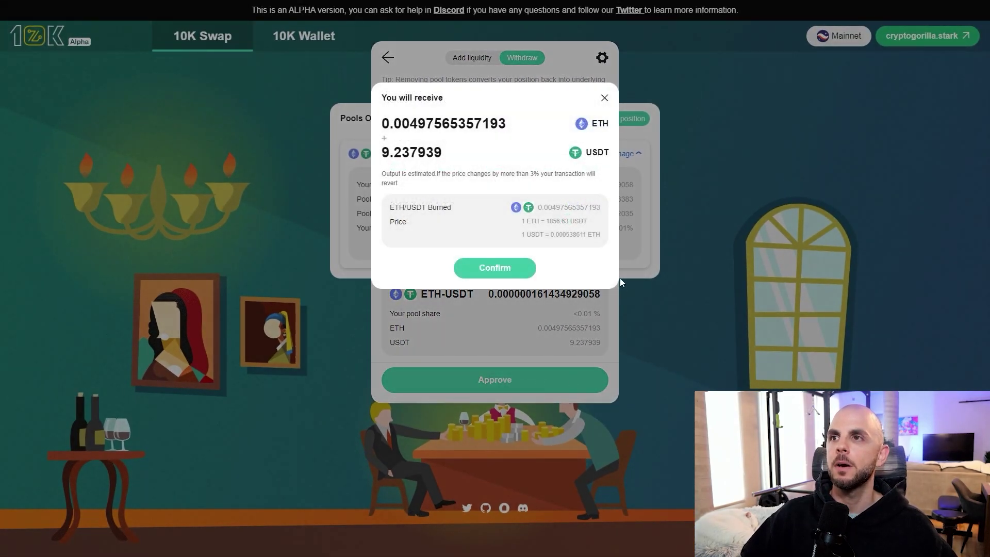
{"action": "left_click", "coordinate": [503, 273]}
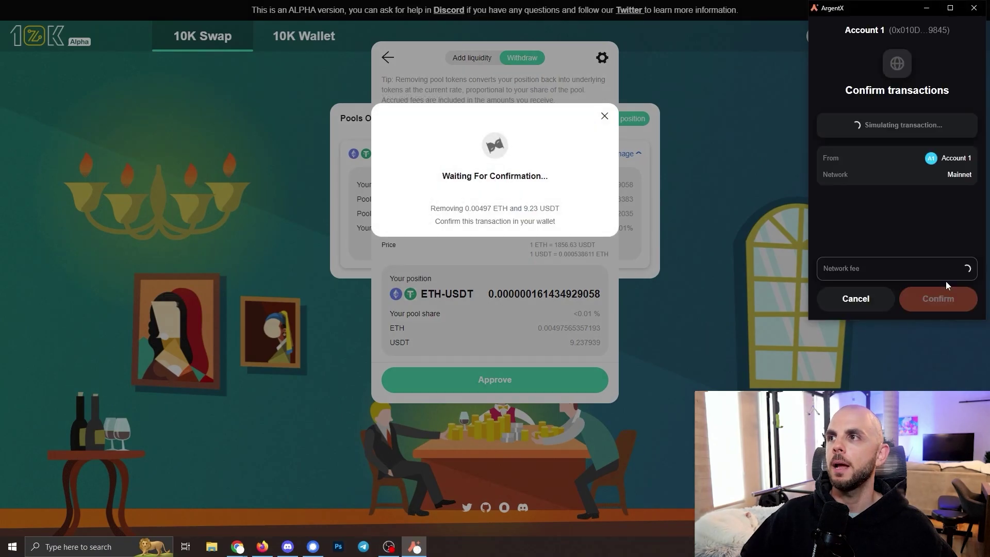
{"action": "left_click", "coordinate": [941, 300]}
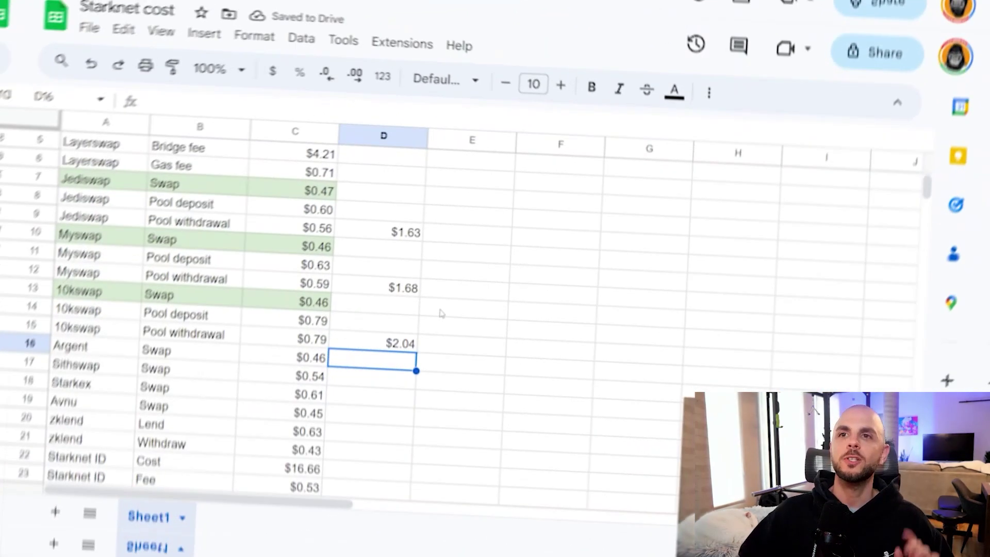
{"action": "left_click", "coordinate": [371, 343]}
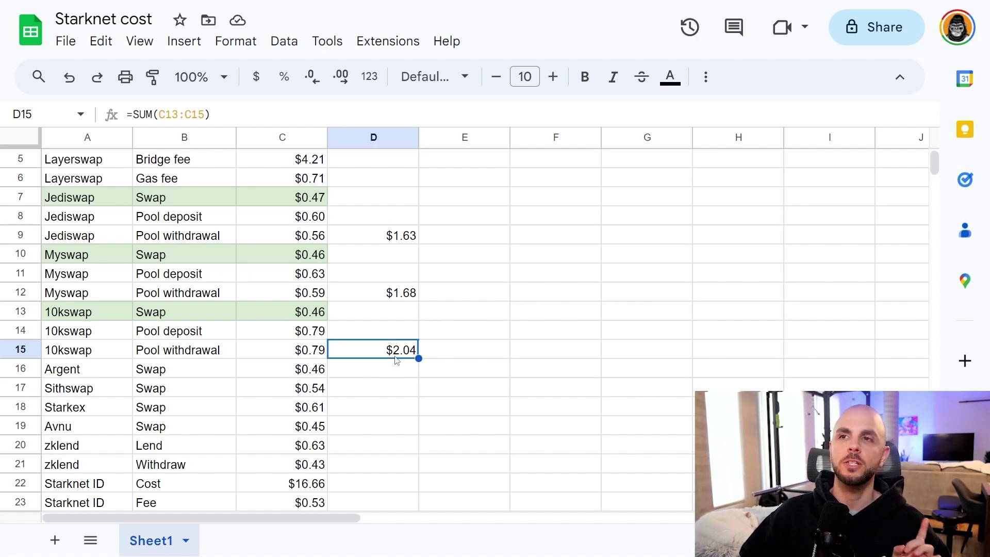
{"action": "left_click", "coordinate": [311, 315]}
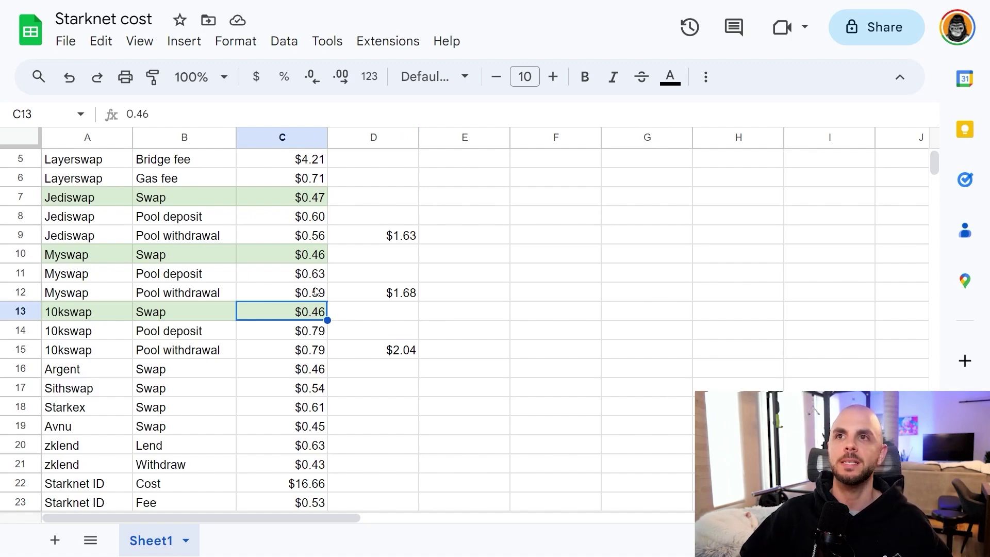
{"action": "left_click", "coordinate": [316, 256]}
{"action": "left_click", "coordinate": [324, 200]}
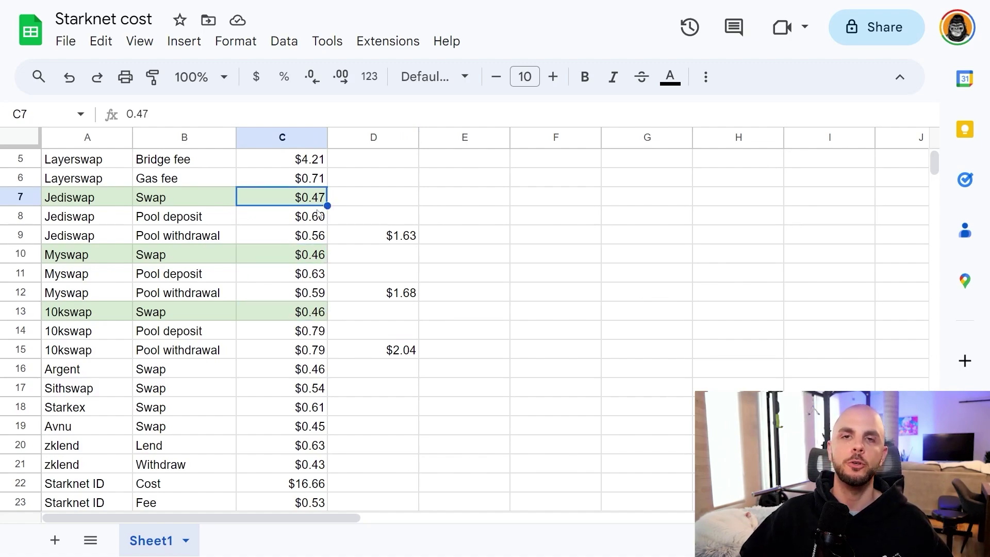
{"action": "left_click", "coordinate": [739, 350]}
{"action": "left_click", "coordinate": [256, 304]}
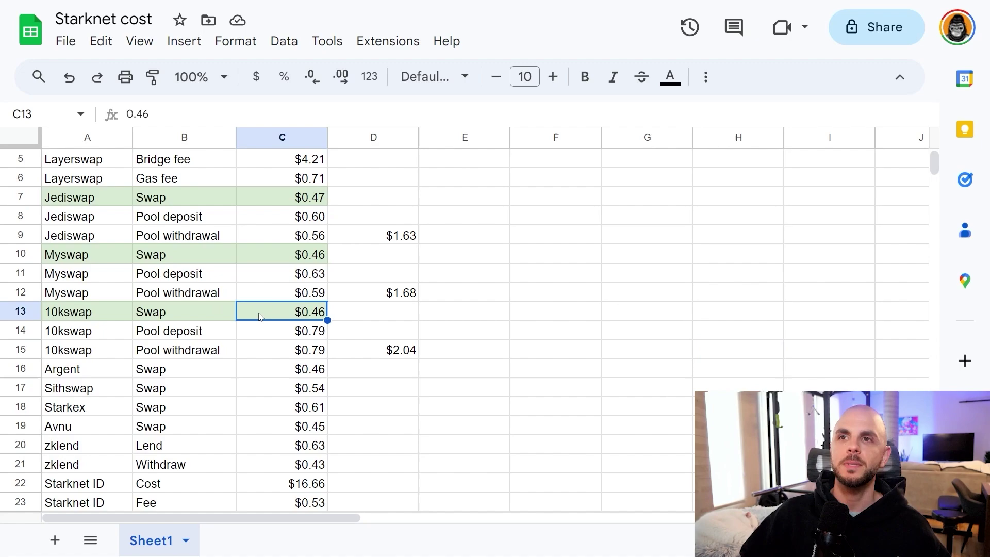
{"action": "left_click", "coordinate": [201, 314]}
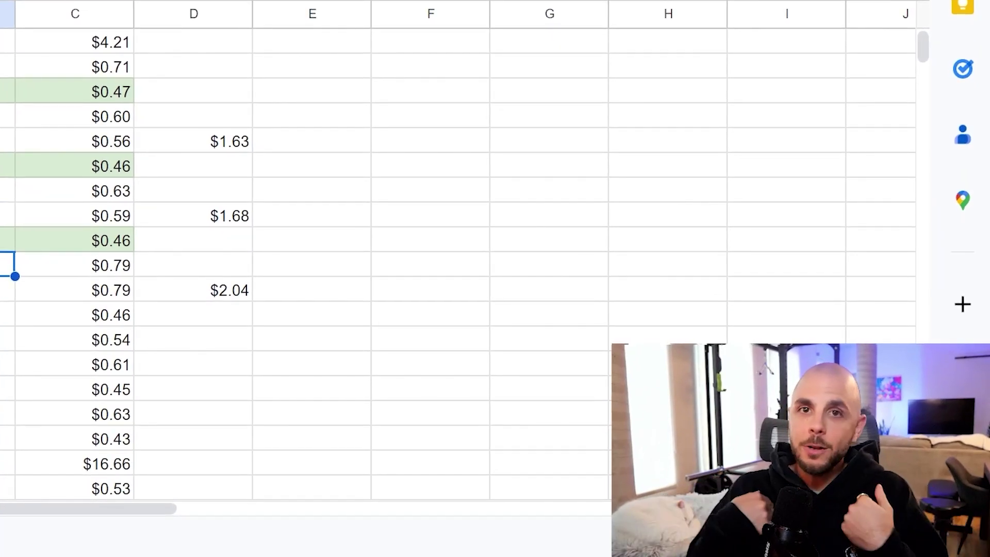
{"action": "key", "text": "Left"}
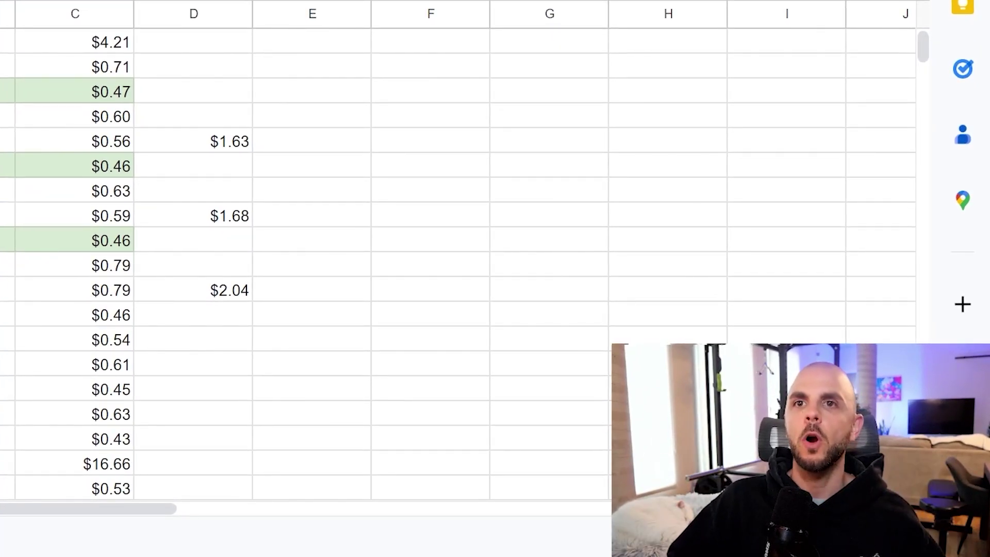
{"action": "key", "text": "Down"}
{"action": "key", "text": "Down"}
{"action": "key", "text": "Down"}
{"action": "key", "text": "Down"}
{"action": "key", "text": "Down"}
{"action": "key", "text": "Down"}
{"action": "key", "text": "Up"}
{"action": "key", "text": "Up"}
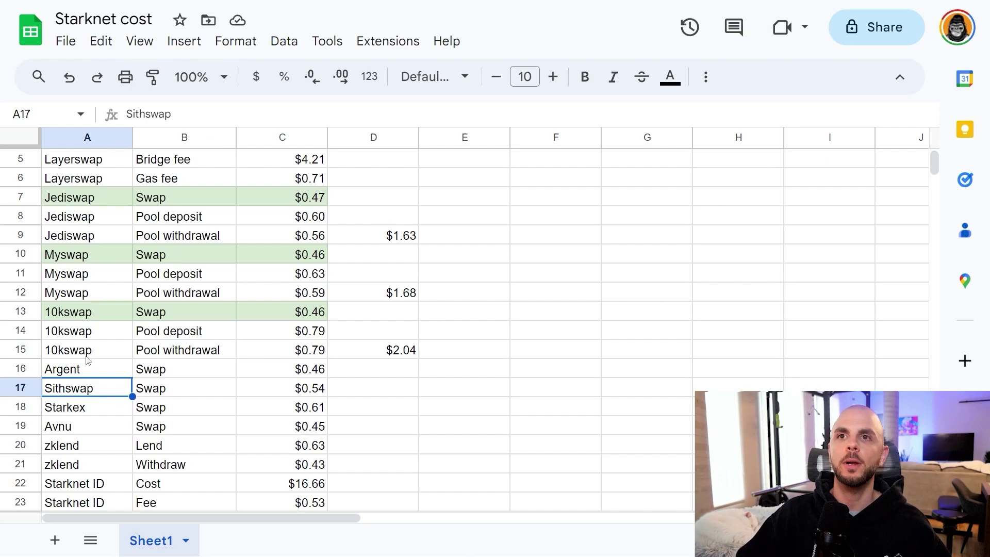
{"action": "left_click", "coordinate": [128, 312]}
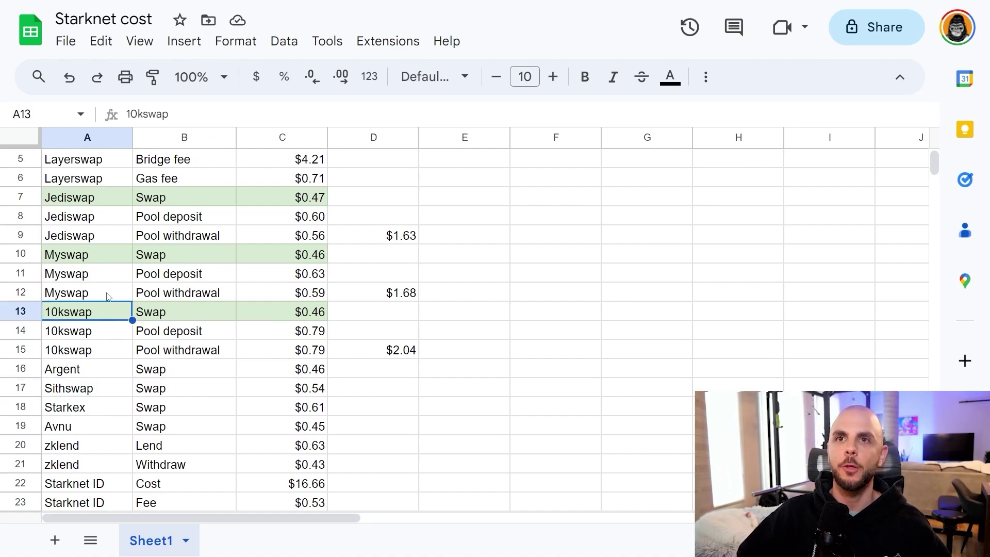
{"action": "left_click", "coordinate": [89, 201]}
{"action": "left_click", "coordinate": [86, 257]}
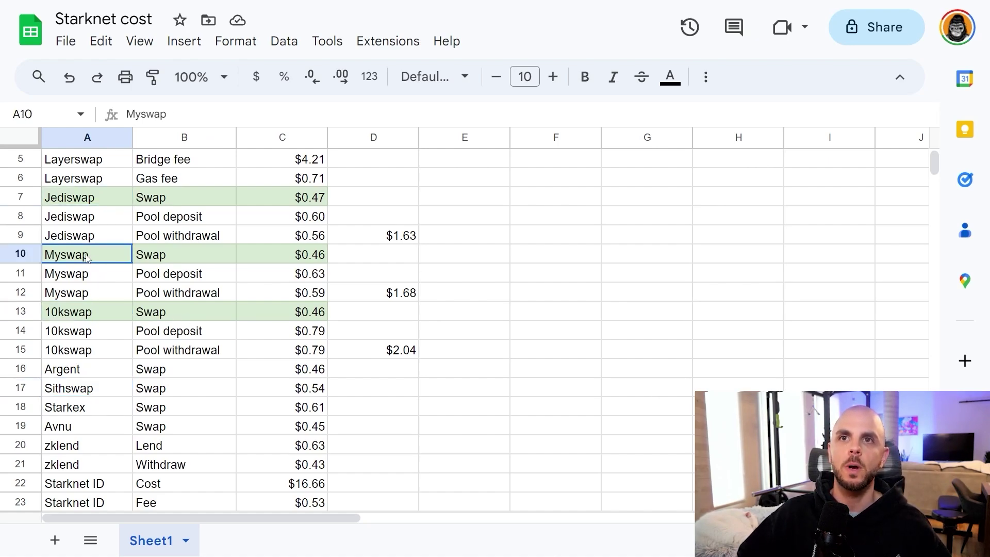
{"action": "left_click", "coordinate": [97, 315]}
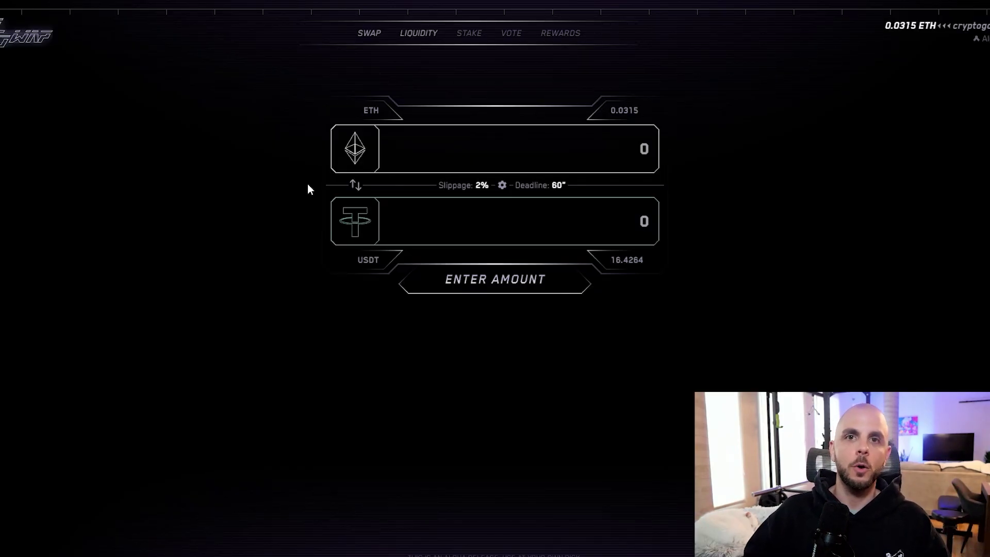
Enter the ETH amount on SithSwap's swap page, then open ArgentX's built-in token swap
{"action": "left_click", "coordinate": [585, 166]}
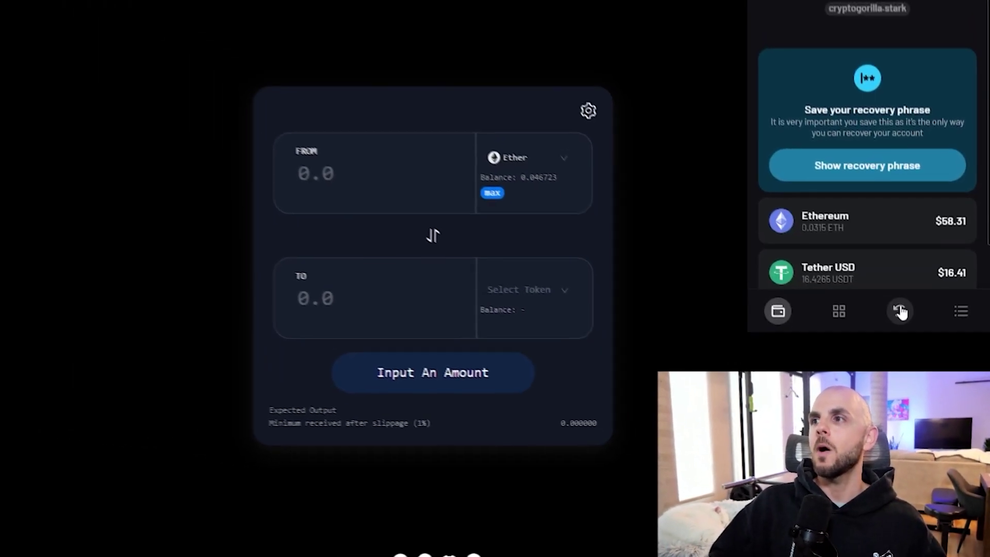
{"action": "left_click", "coordinate": [898, 313]}
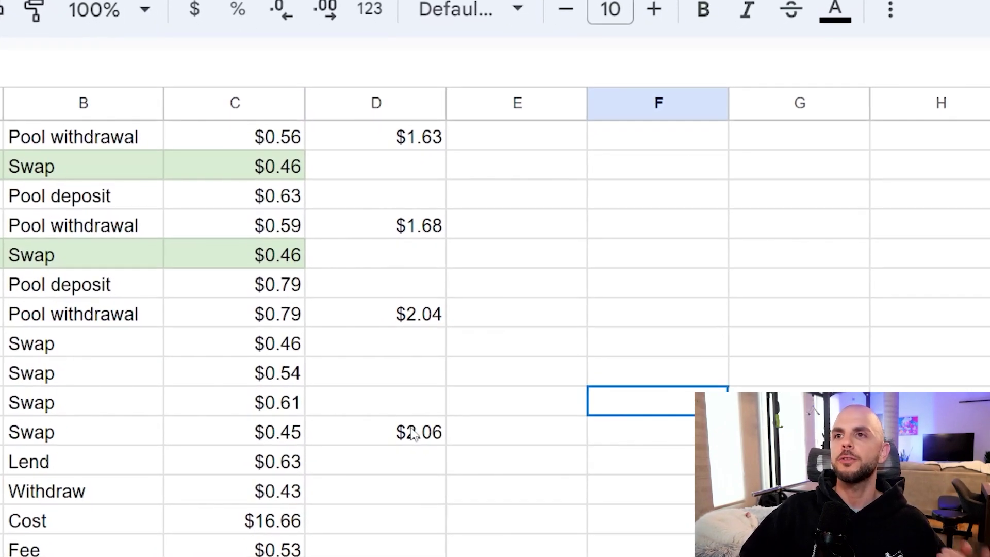
{"action": "left_click", "coordinate": [383, 434]}
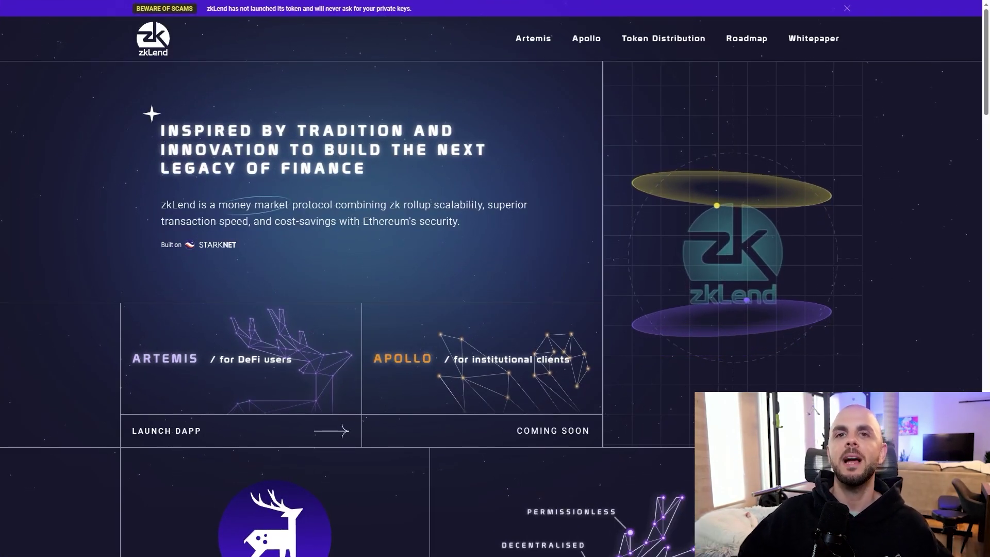
Scroll down the zkLend homepage to the Artemis Launch Dapp section
{"action": "scroll", "coordinate": [361, 258], "scroll_direction": "down", "scroll_amount": 1}
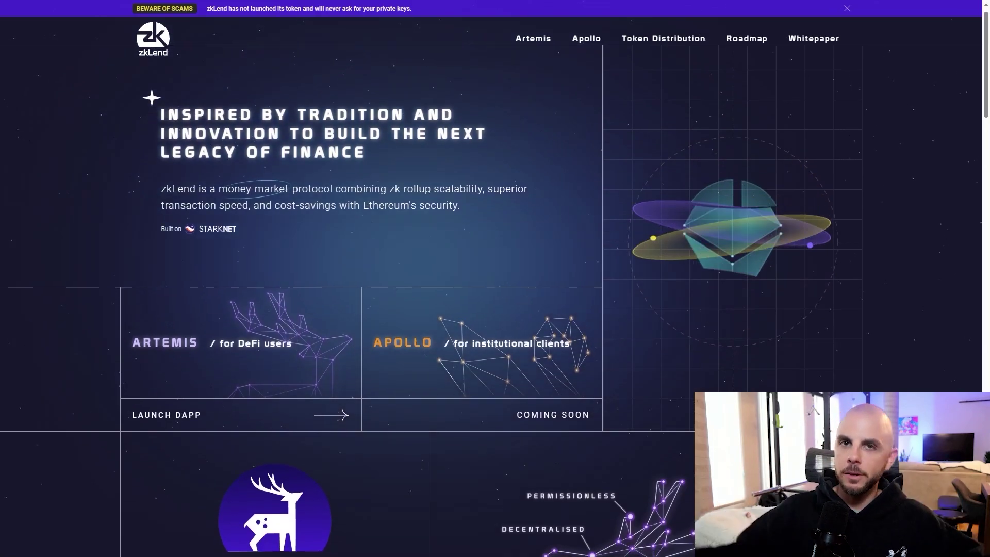
{"action": "scroll", "coordinate": [361, 257], "scroll_direction": "down", "scroll_amount": 1}
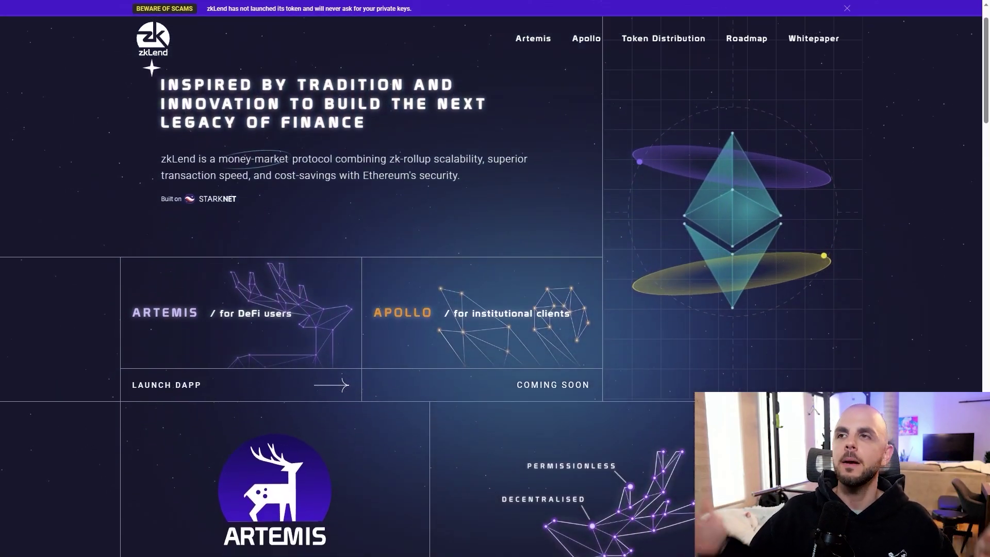
{"action": "scroll", "coordinate": [361, 258], "scroll_direction": "down", "scroll_amount": 2}
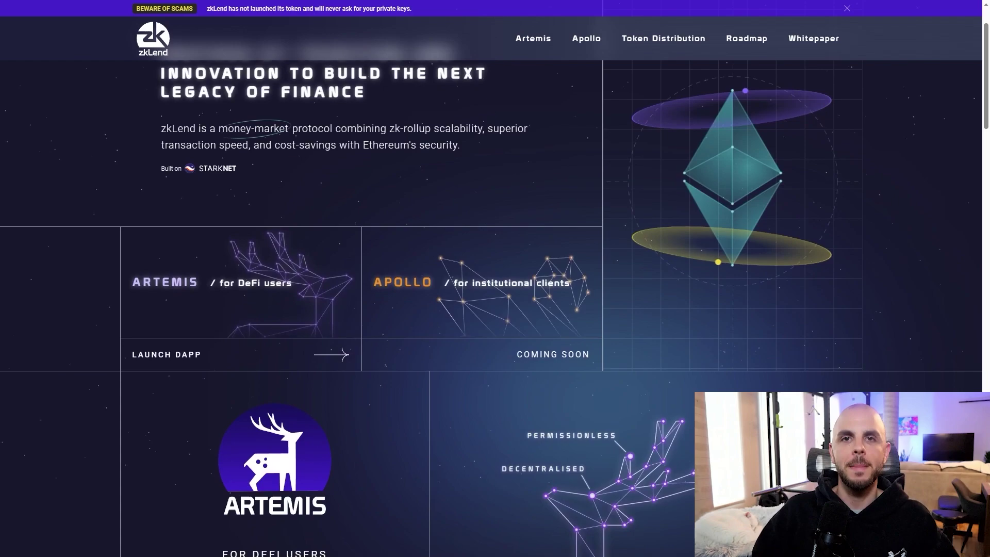
{"action": "scroll", "coordinate": [361, 258], "scroll_direction": "down", "scroll_amount": 2}
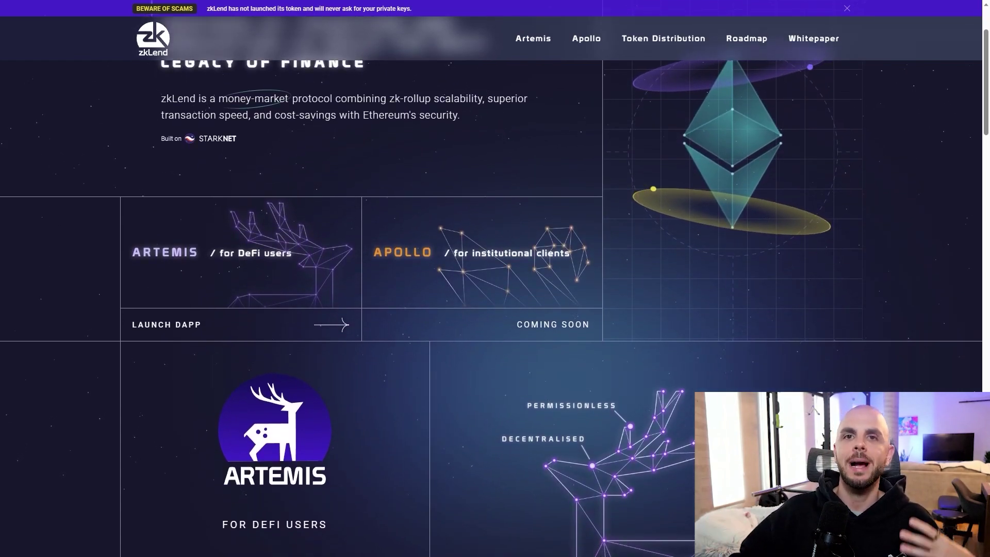
{"action": "scroll", "coordinate": [361, 258], "scroll_direction": "down", "scroll_amount": 2}
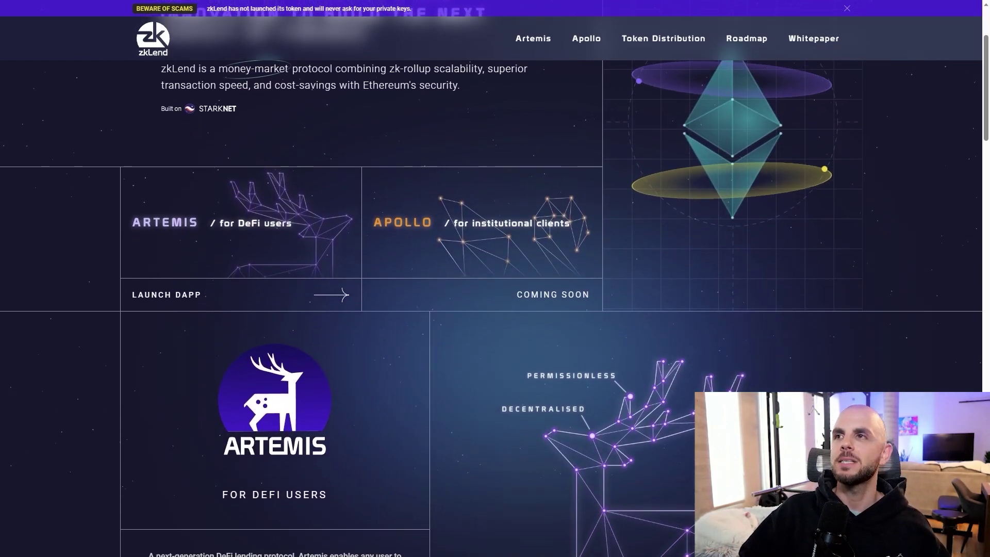
{"action": "scroll", "coordinate": [361, 258], "scroll_direction": "down", "scroll_amount": 1}
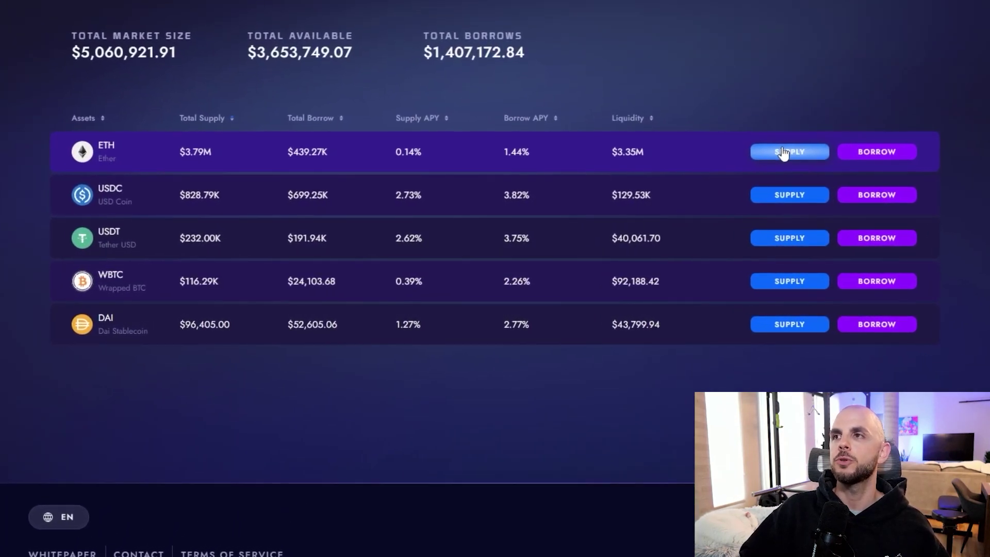
Supply 0.005 ETH to zkLend's ETH market and confirm it in ArgentX
{"action": "left_click", "coordinate": [783, 153]}
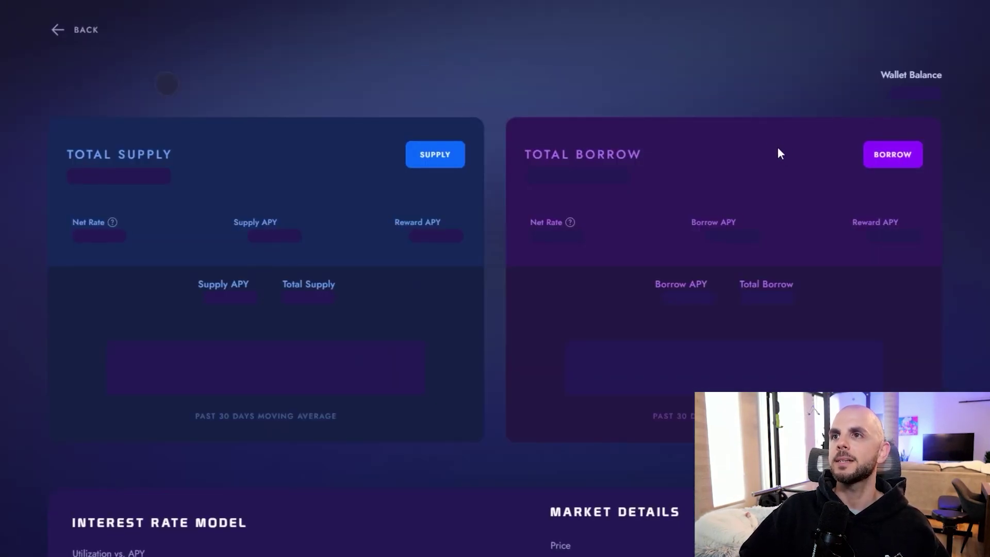
{"action": "left_click", "coordinate": [445, 155]}
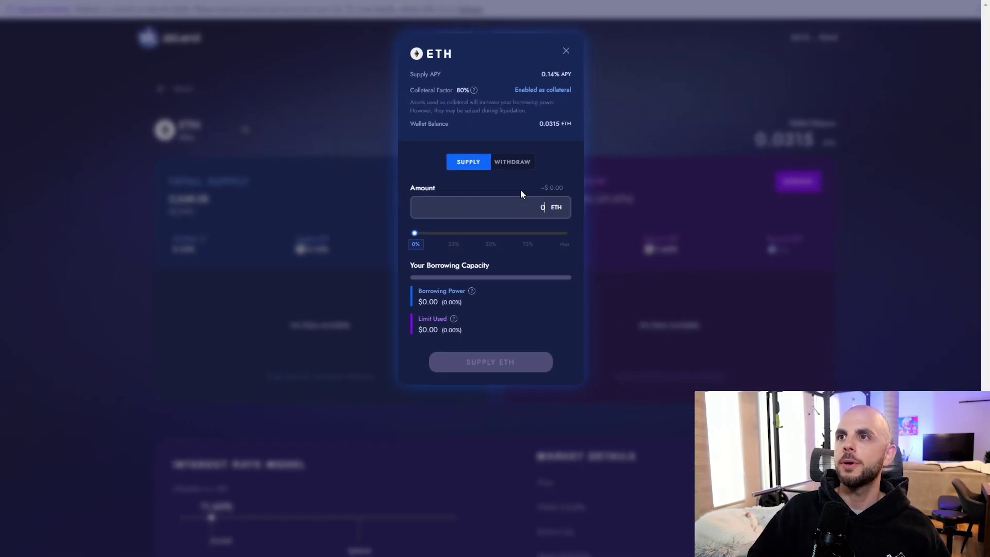
{"action": "type", "text": "0.005"}
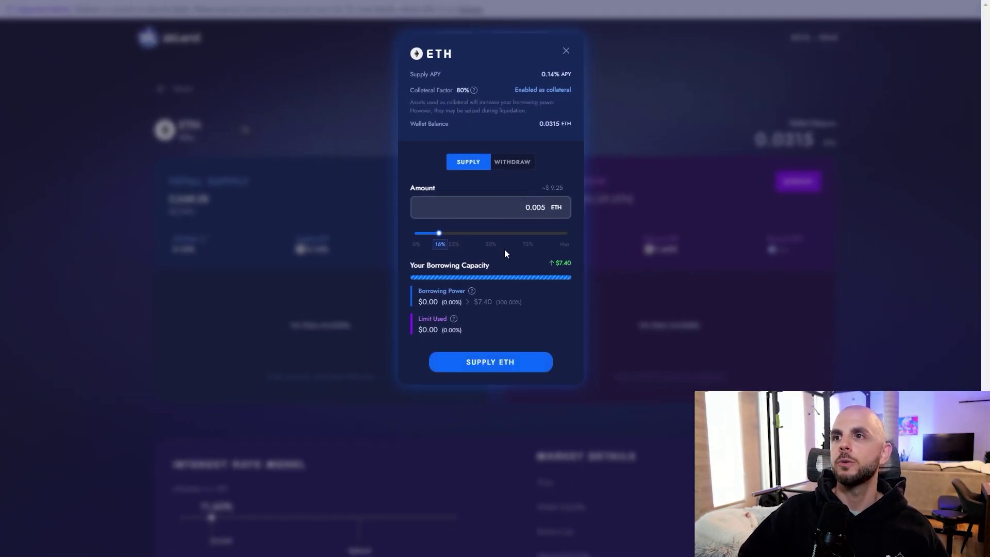
{"action": "left_click", "coordinate": [497, 363]}
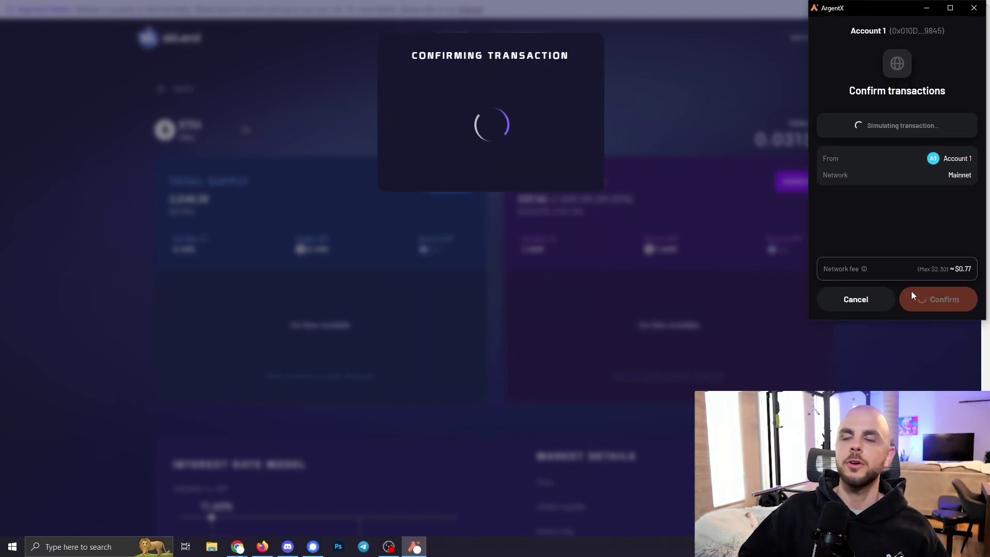
{"action": "left_click", "coordinate": [918, 297]}
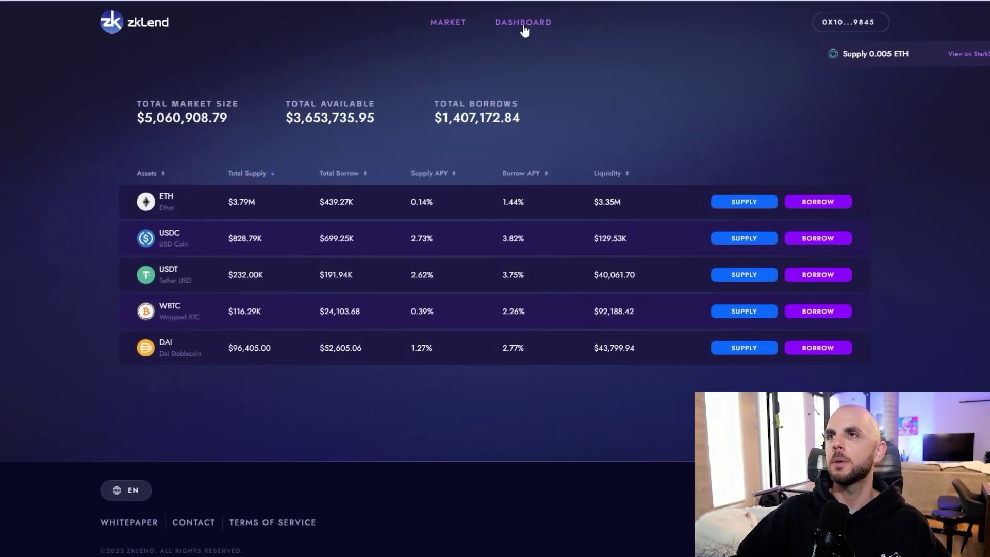
Withdraw the maximum supplied ETH from the zkLend dashboard and confirm it in ArgentX
{"action": "left_click", "coordinate": [523, 24]}
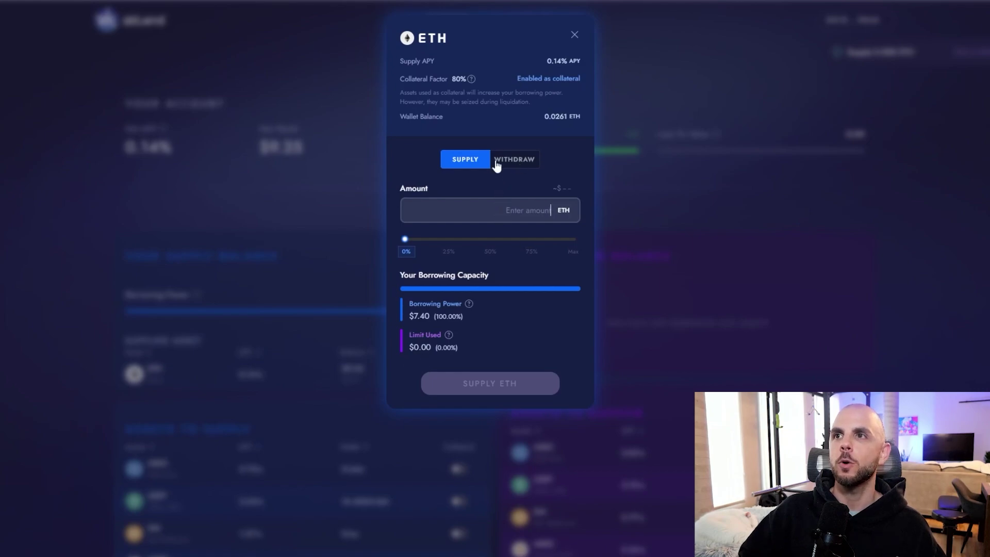
{"action": "left_click", "coordinate": [514, 160]}
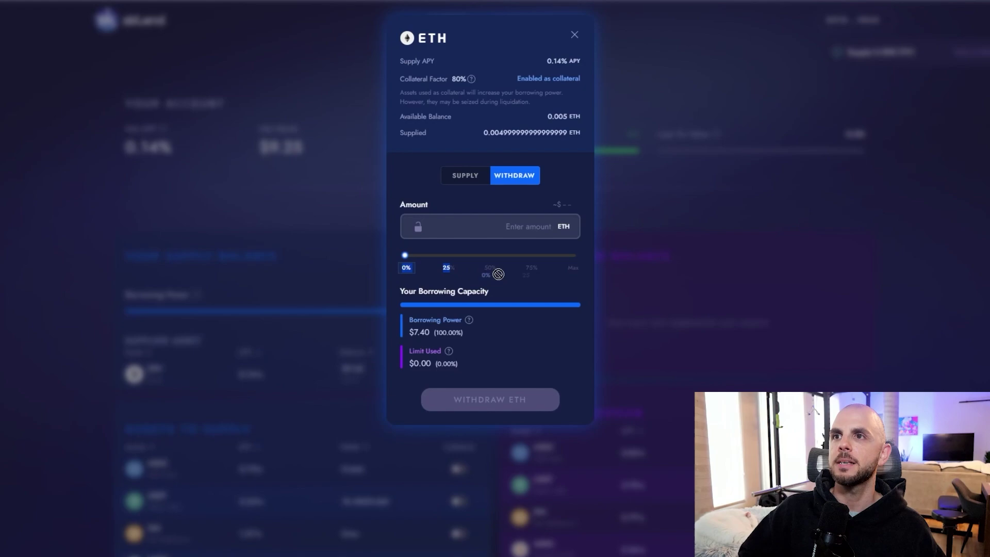
{"action": "left_click", "coordinate": [573, 268]}
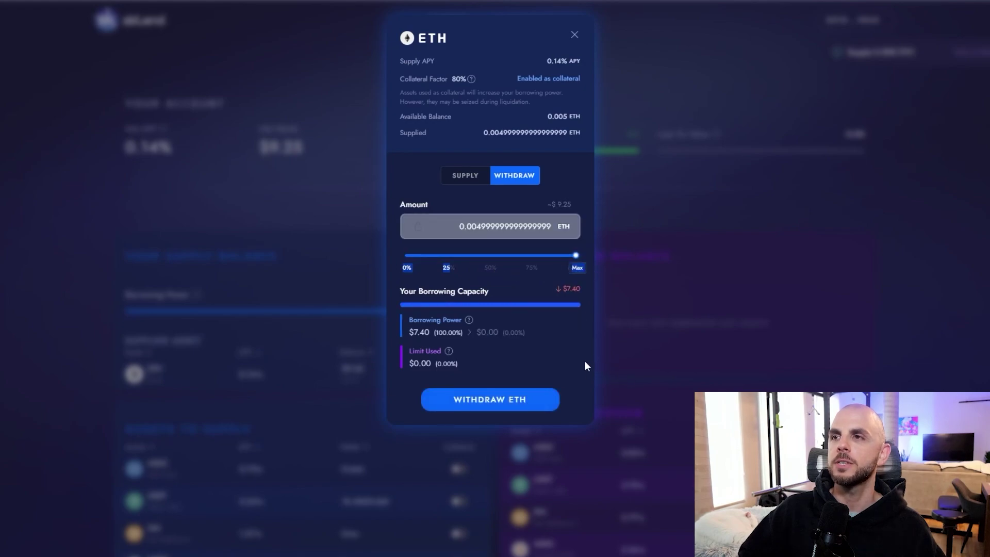
{"action": "left_click", "coordinate": [494, 403]}
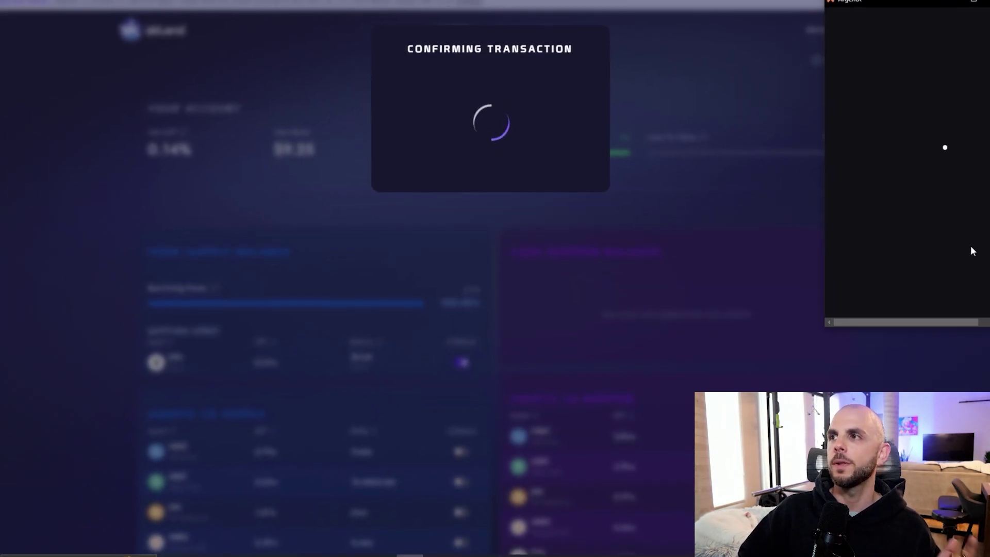
{"action": "left_click", "coordinate": [935, 300]}
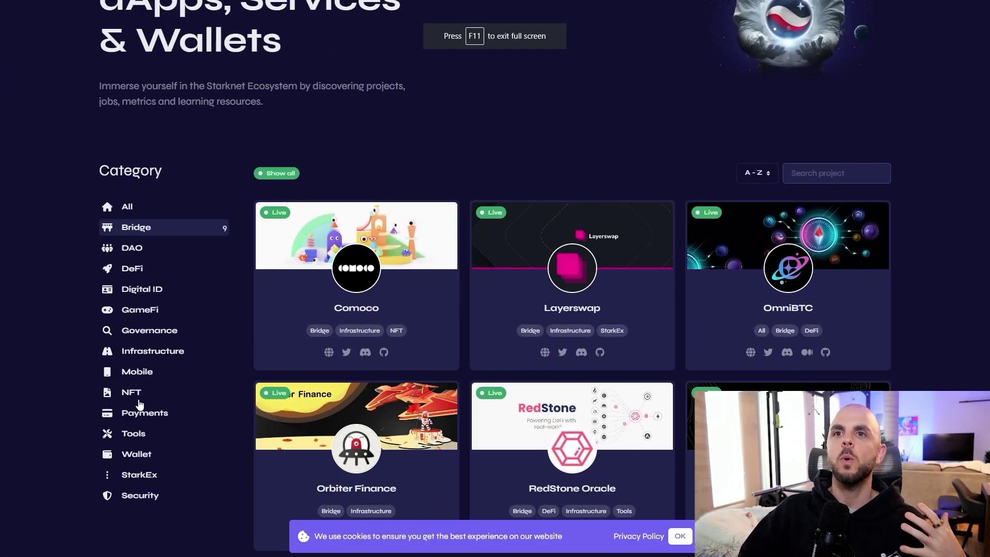
Filter the Starknet Ecosystem projects to the NFT category and browse the grid
{"action": "left_click", "coordinate": [149, 394]}
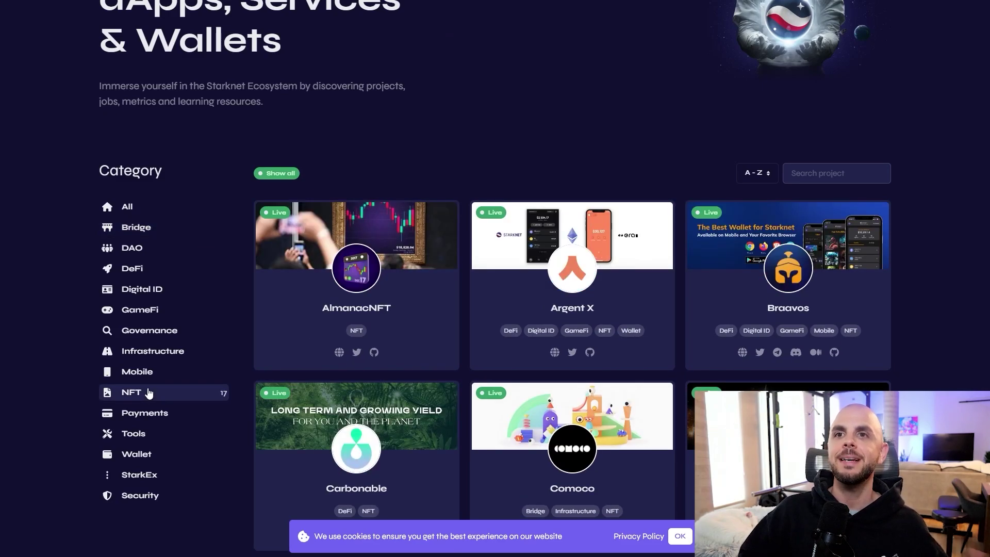
{"action": "scroll", "coordinate": [299, 377], "scroll_direction": "down", "scroll_amount": 14}
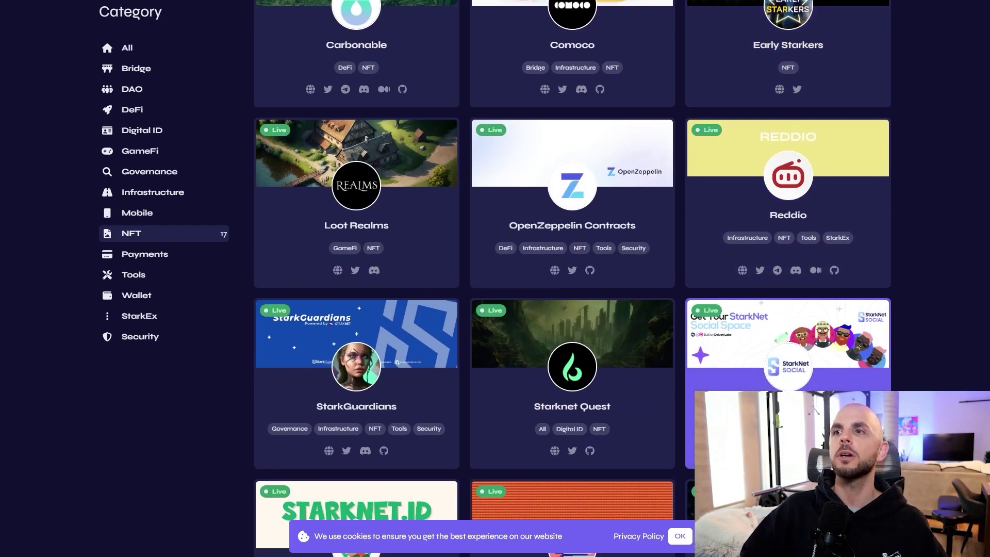
{"action": "scroll", "coordinate": [572, 279], "scroll_direction": "up", "scroll_amount": 8}
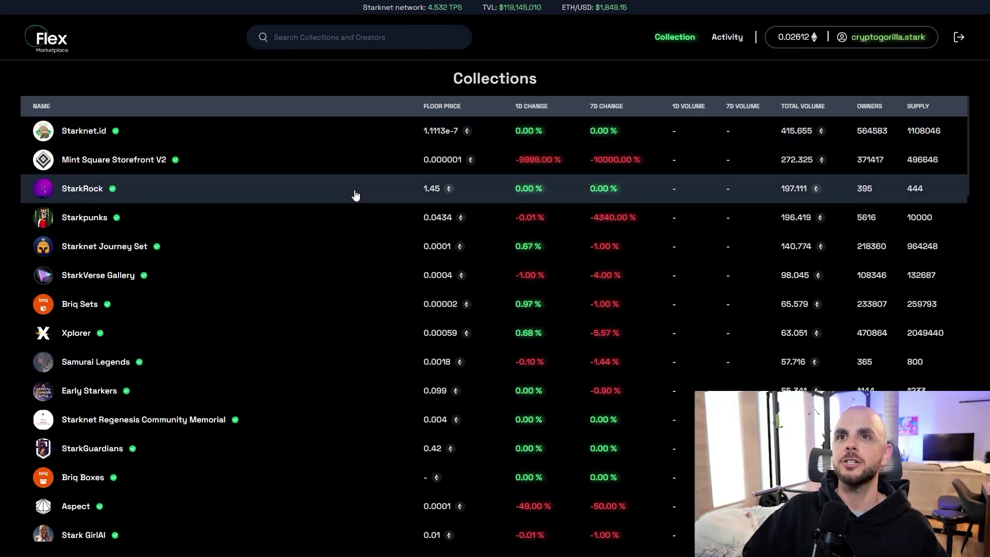
Open Stark Cats' Cats Dreams #688, try buying it for 0.0002 ETH, and cancel the failing transaction
{"action": "scroll", "coordinate": [371, 216], "scroll_direction": "down", "scroll_amount": 4}
{"action": "scroll", "coordinate": [353, 305], "scroll_direction": "down", "scroll_amount": 4}
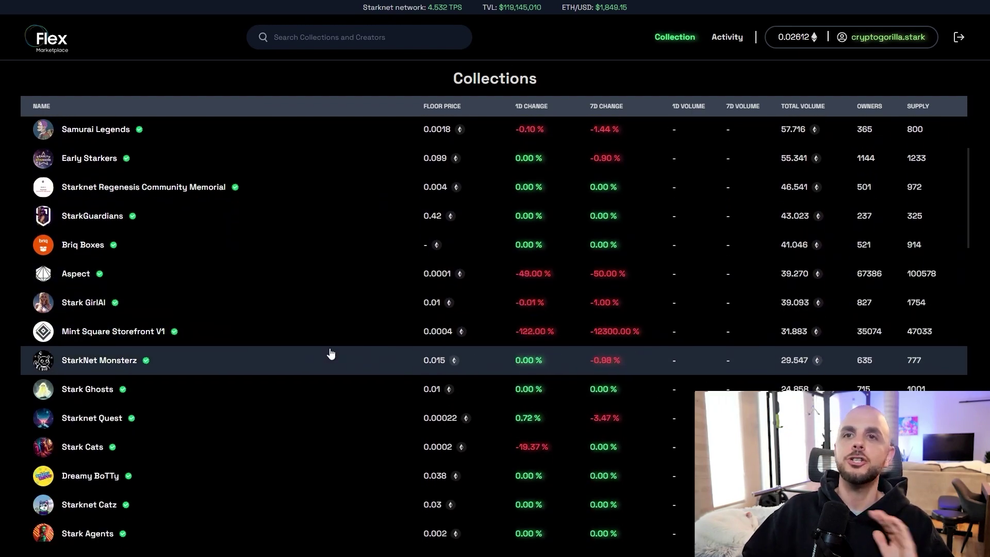
{"action": "scroll", "coordinate": [305, 321], "scroll_direction": "down", "scroll_amount": 2}
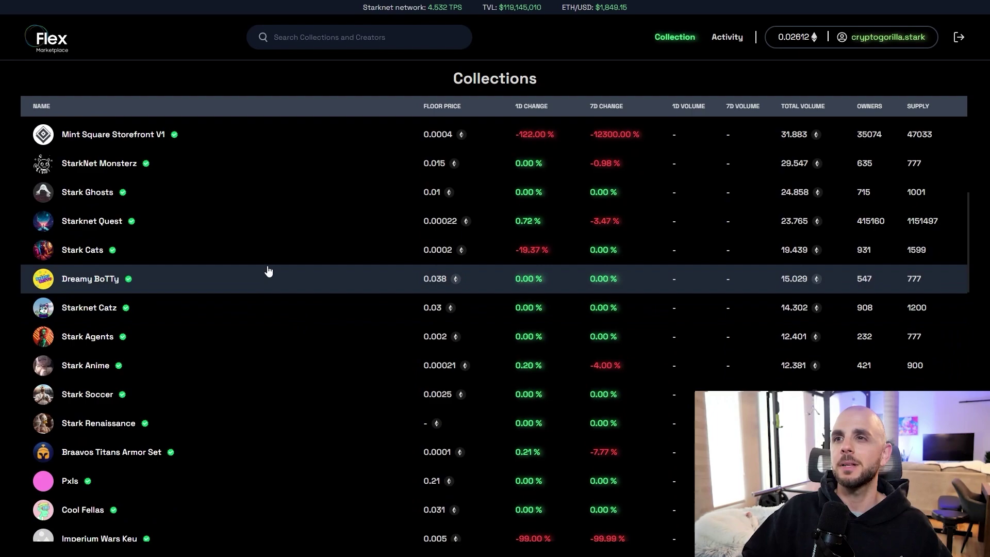
{"action": "left_click", "coordinate": [264, 264]}
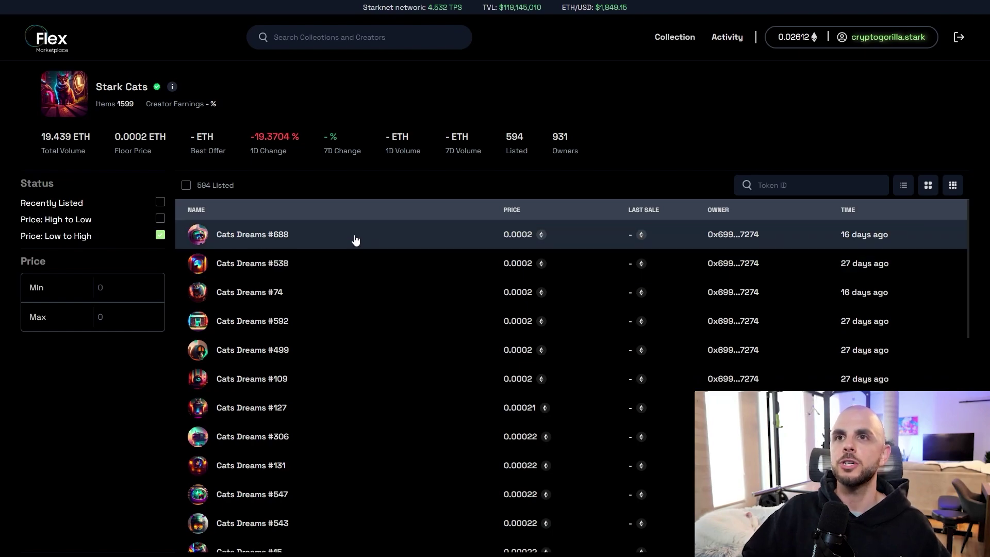
{"action": "left_click", "coordinate": [354, 235]}
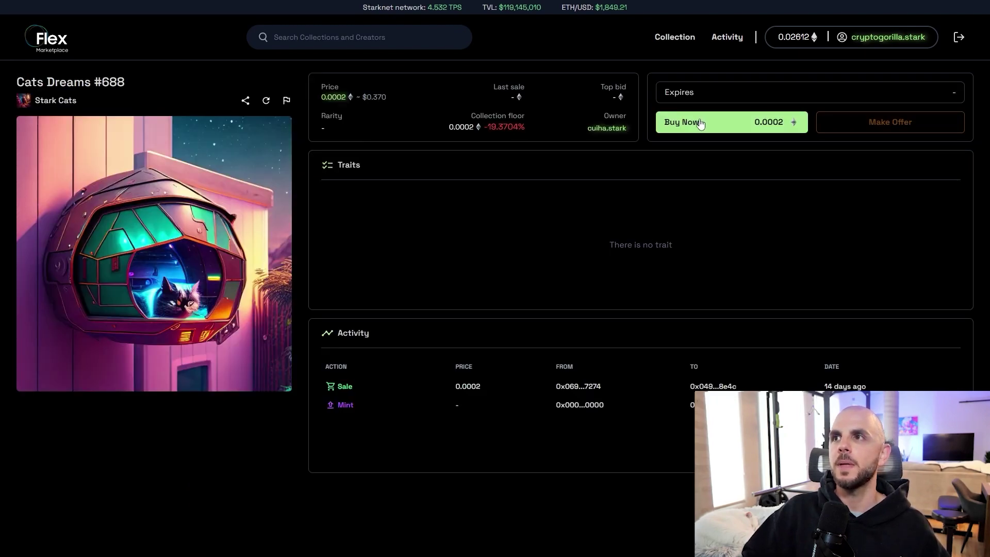
{"action": "left_click", "coordinate": [700, 122]}
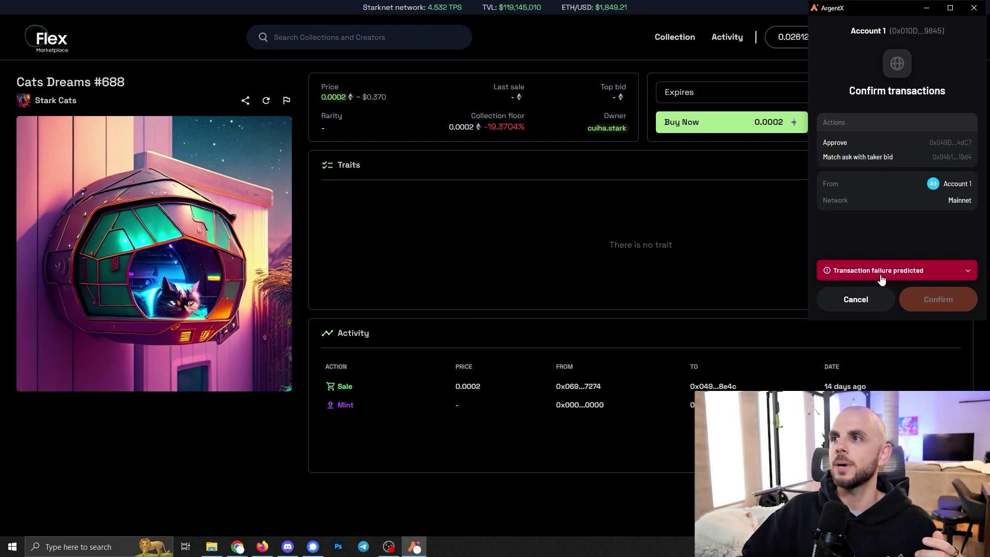
{"action": "left_click", "coordinate": [854, 301]}
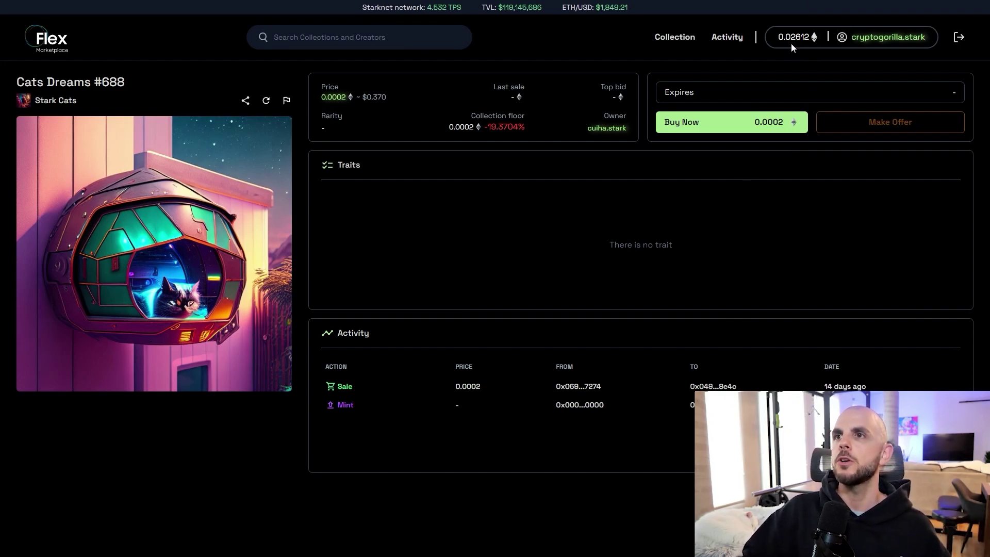
List the gorillalabs.stark domain from the profile inventory at 5000 ETH for wallet approval
{"action": "left_click", "coordinate": [810, 41]}
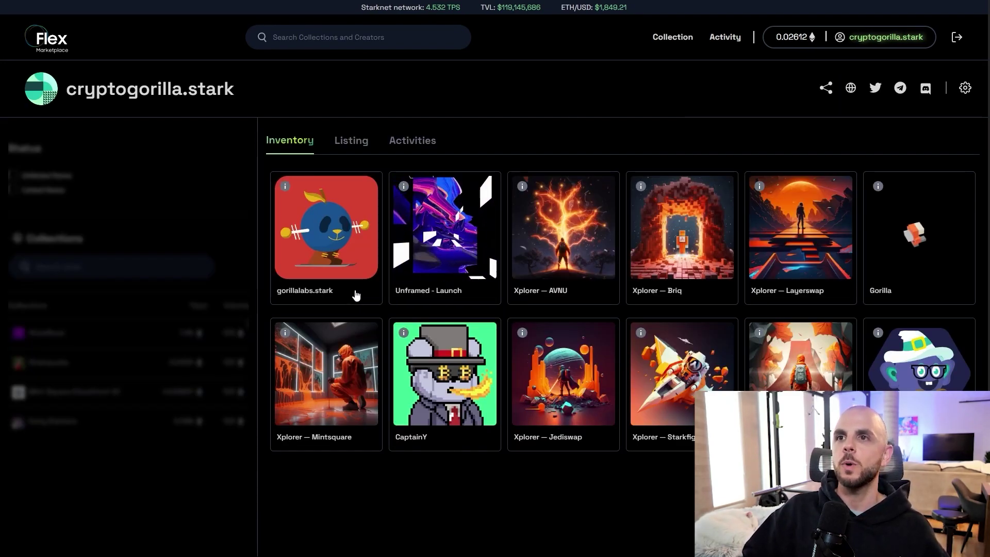
{"action": "left_click", "coordinate": [352, 287]}
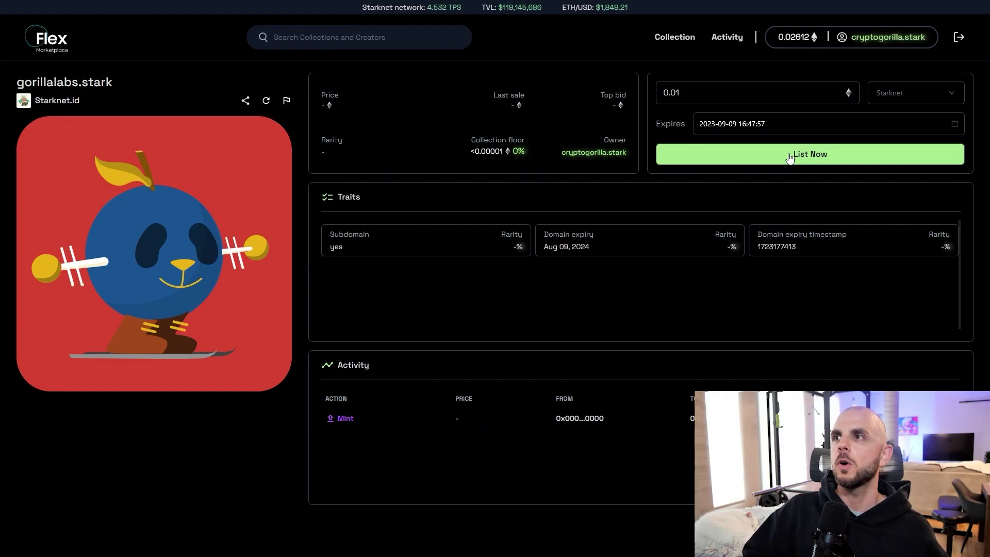
{"action": "key", "text": "ctrl+a"}
{"action": "type", "text": "50"}
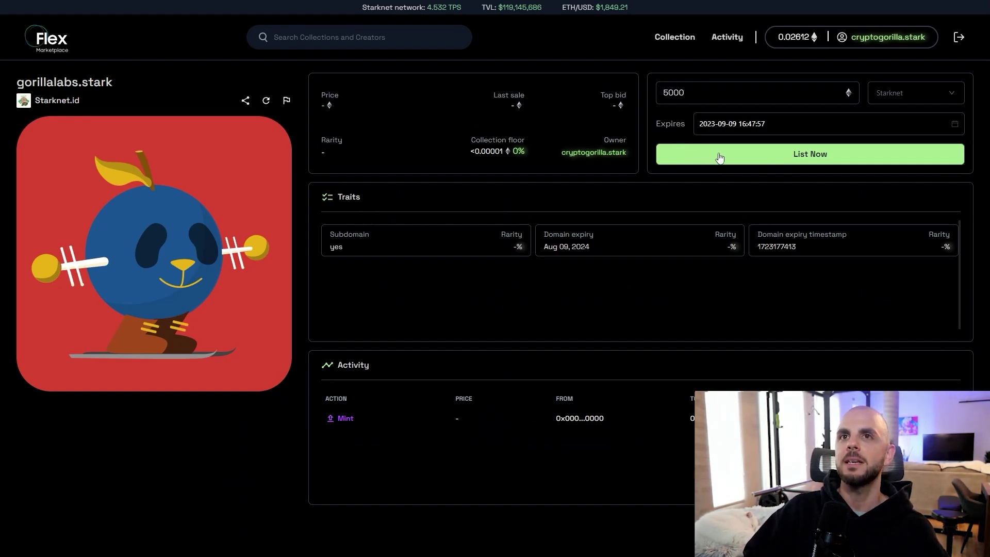
{"action": "left_click", "coordinate": [811, 160]}
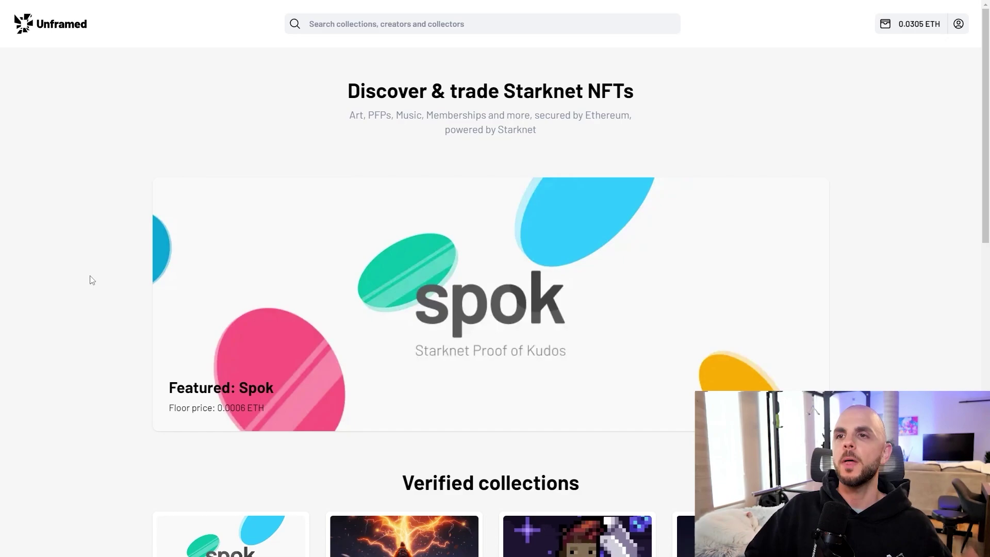
Attempt to buy the Xplorer — Layerswap NFT, then cancel the purchase in ArgentX
{"action": "scroll", "coordinate": [206, 276], "scroll_direction": "down", "scroll_amount": 5}
{"action": "scroll", "coordinate": [369, 311], "scroll_direction": "up", "scroll_amount": 2}
{"action": "scroll", "coordinate": [369, 312], "scroll_direction": "up", "scroll_amount": 3}
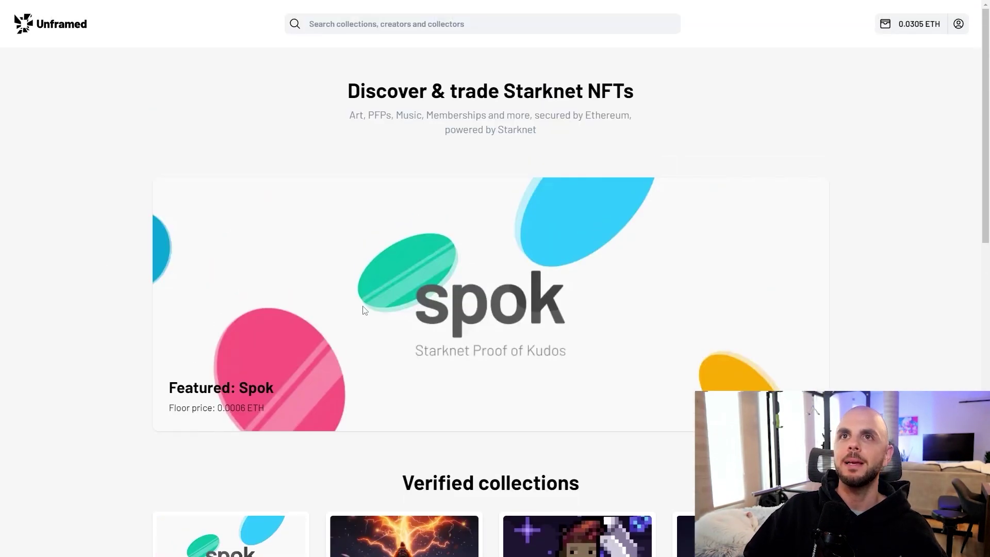
{"action": "scroll", "coordinate": [362, 304], "scroll_direction": "down", "scroll_amount": 6}
{"action": "left_click", "coordinate": [427, 191]}
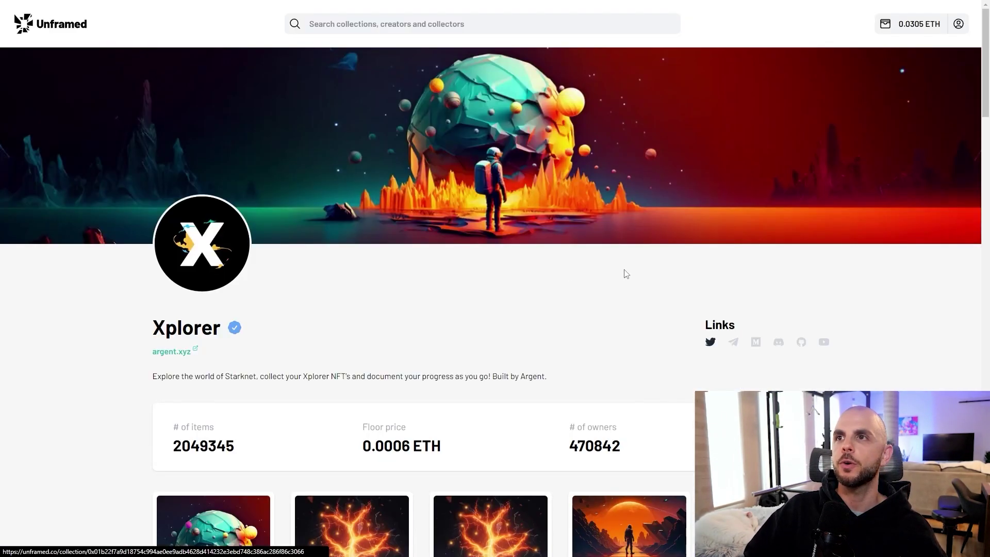
{"action": "scroll", "coordinate": [623, 274], "scroll_direction": "down", "scroll_amount": 7}
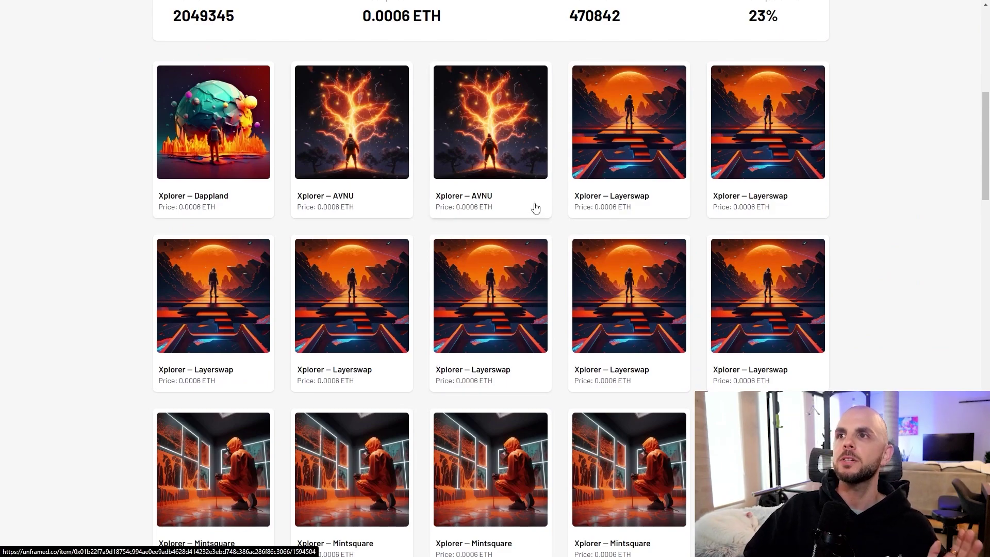
{"action": "left_click", "coordinate": [607, 206]}
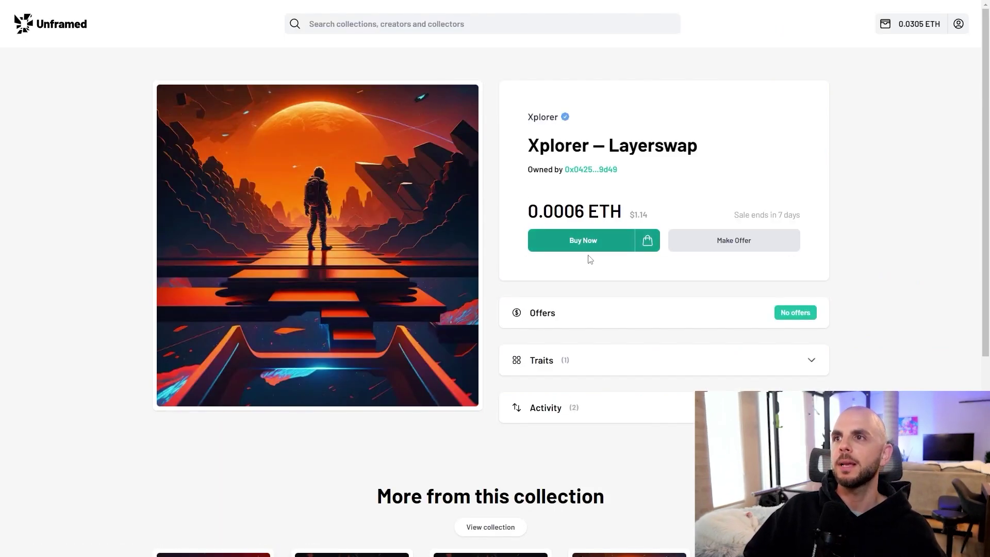
{"action": "left_click", "coordinate": [586, 243]}
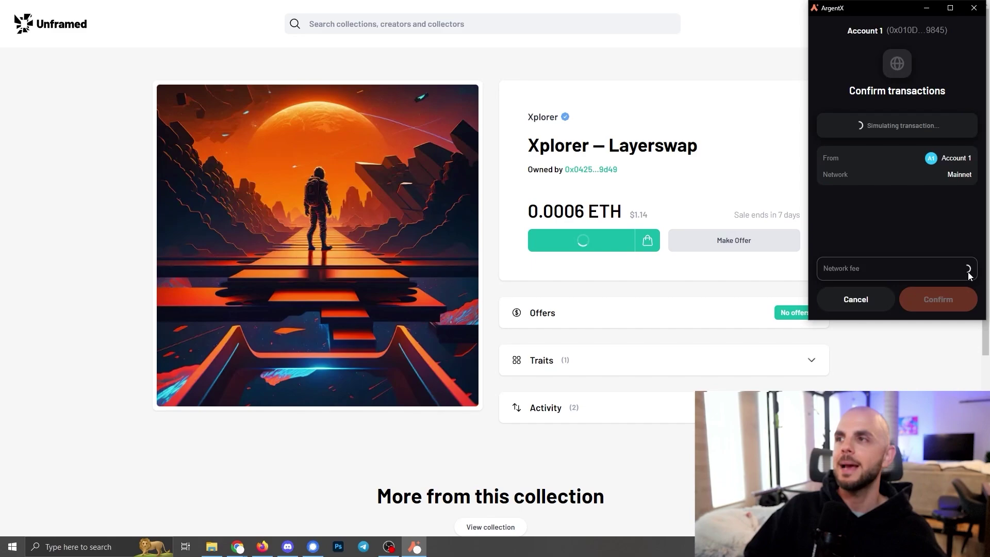
{"action": "left_click", "coordinate": [877, 300]}
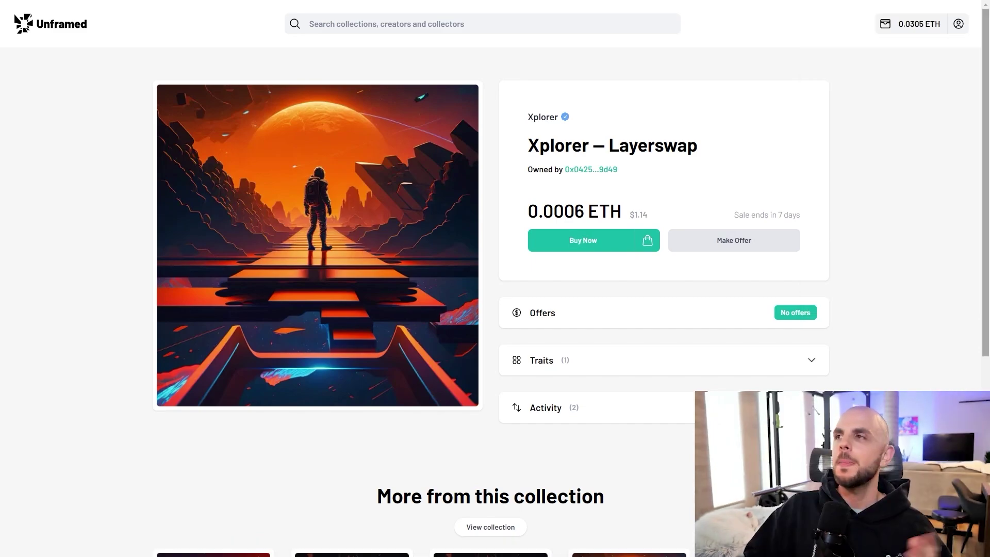
List your Xplorer — AVNU NFT from My Profile for 5000 ETH, sending it for wallet approval
{"action": "left_click", "coordinate": [958, 23]}
{"action": "left_click", "coordinate": [915, 46]}
{"action": "scroll", "coordinate": [554, 321], "scroll_direction": "down", "scroll_amount": 5}
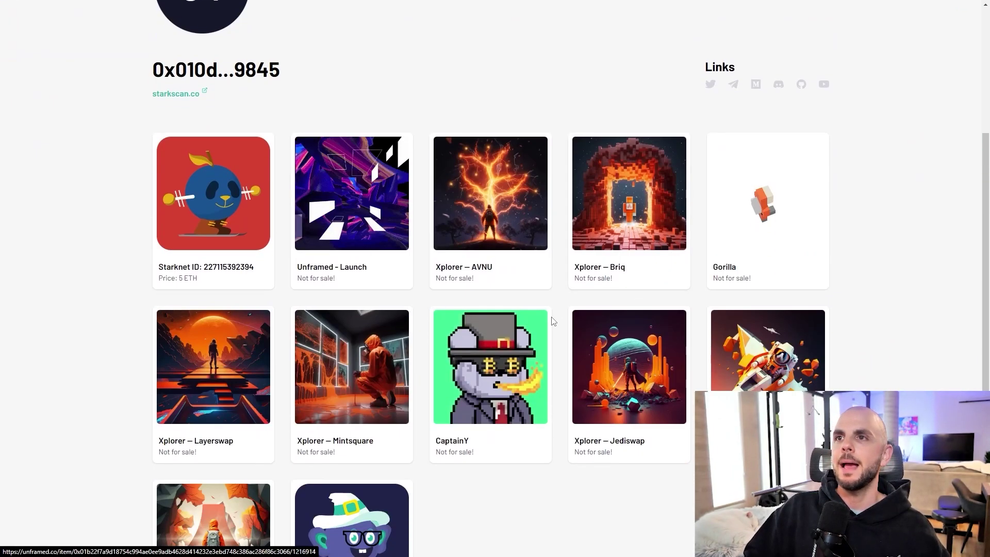
{"action": "left_click", "coordinate": [508, 275]}
{"action": "left_click", "coordinate": [676, 241]}
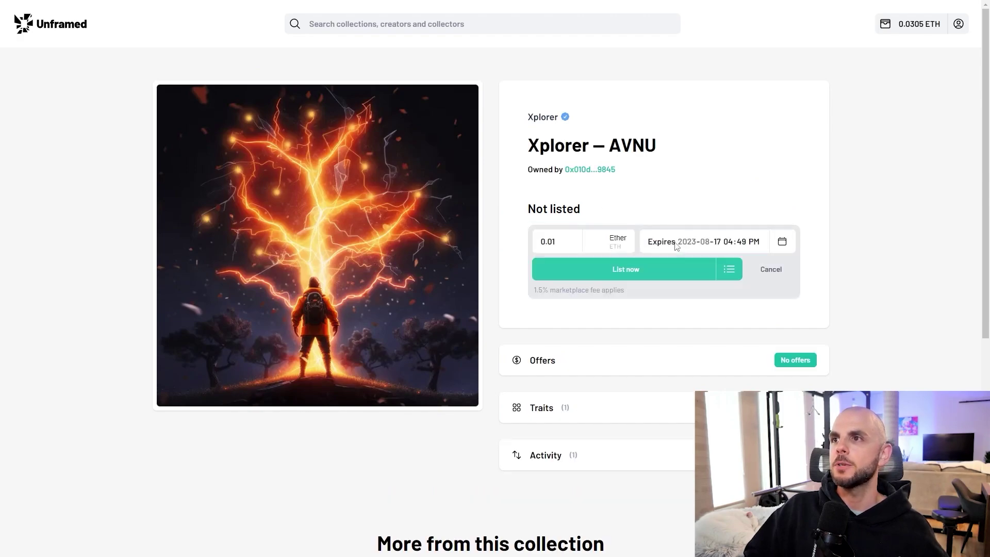
{"action": "left_click_drag", "start_coordinate": [552, 241], "coordinate": [501, 241]}
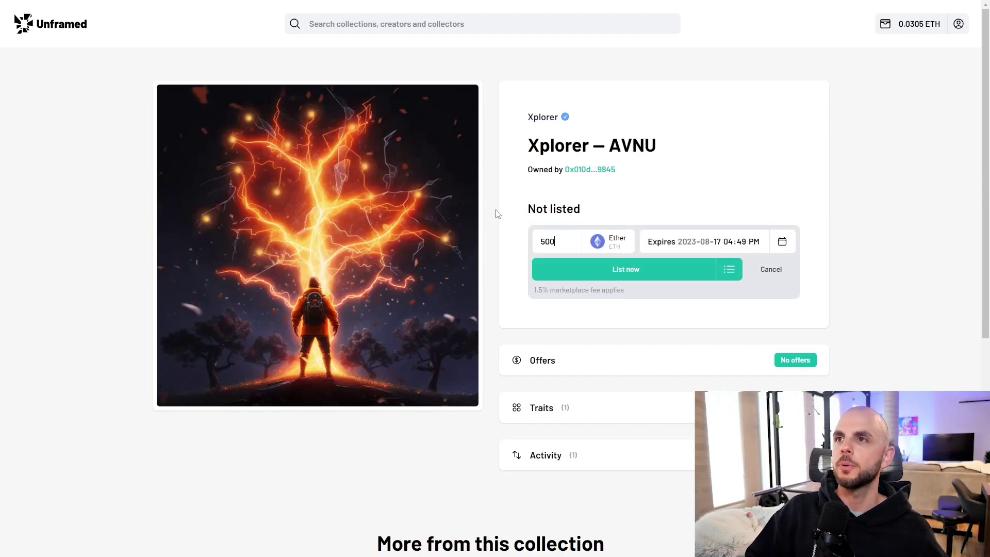
{"action": "left_click", "coordinate": [614, 281]}
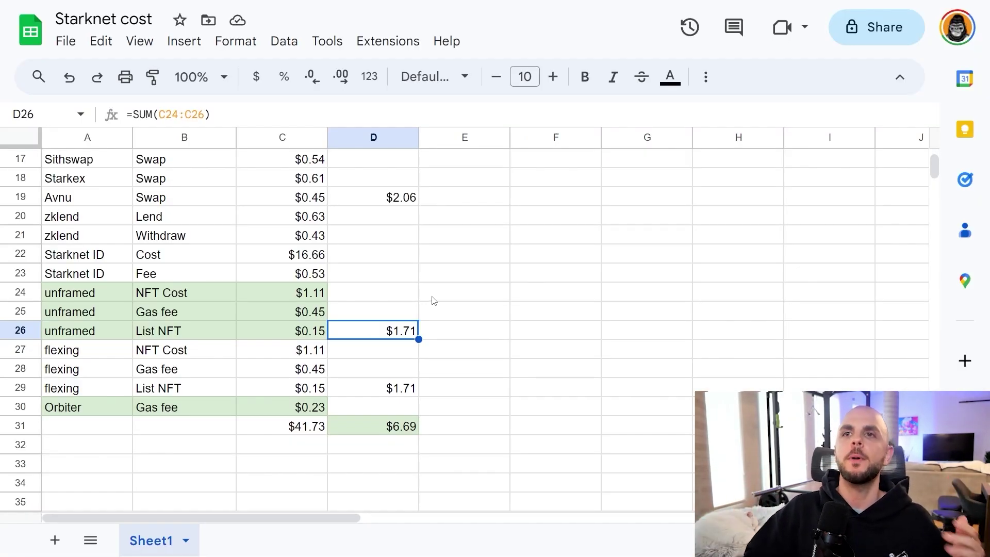
{"action": "left_click", "coordinate": [375, 391]}
{"action": "left_click", "coordinate": [364, 338]}
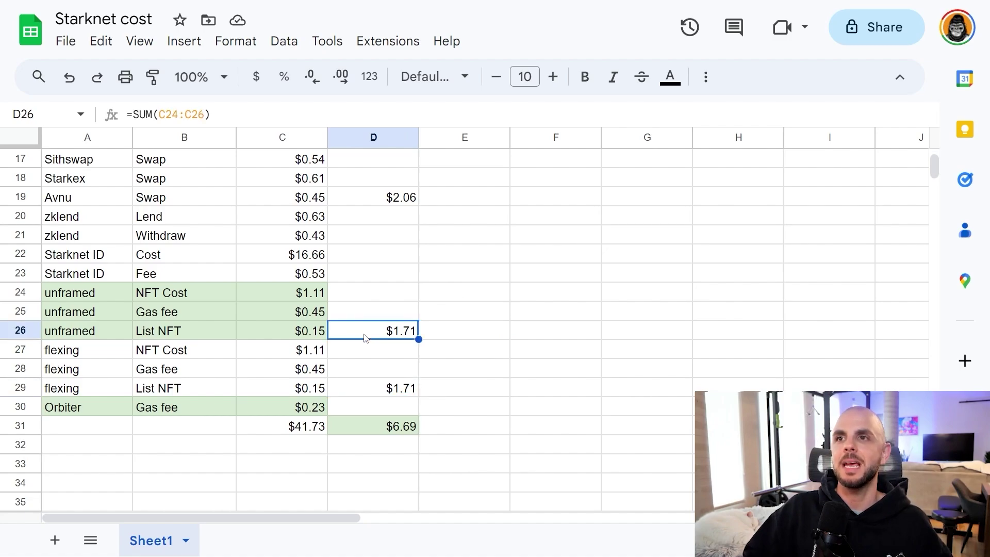
{"action": "left_click", "coordinate": [307, 299]}
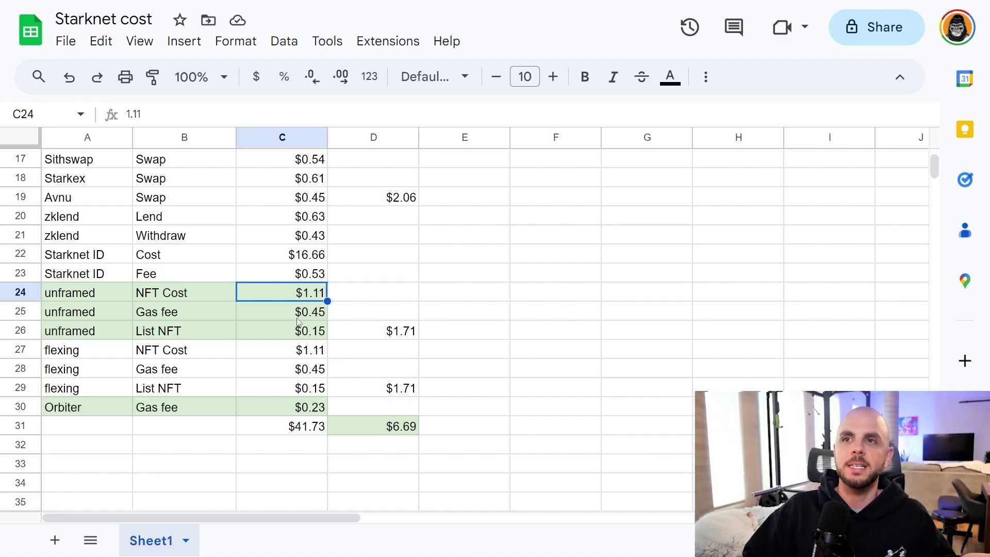
{"action": "left_click", "coordinate": [271, 315]}
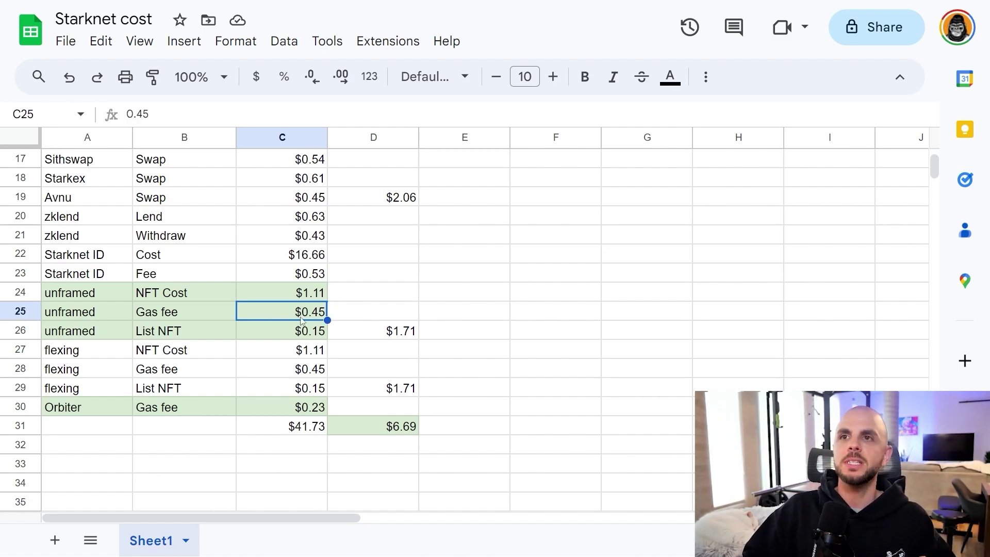
{"action": "left_click", "coordinate": [273, 328]}
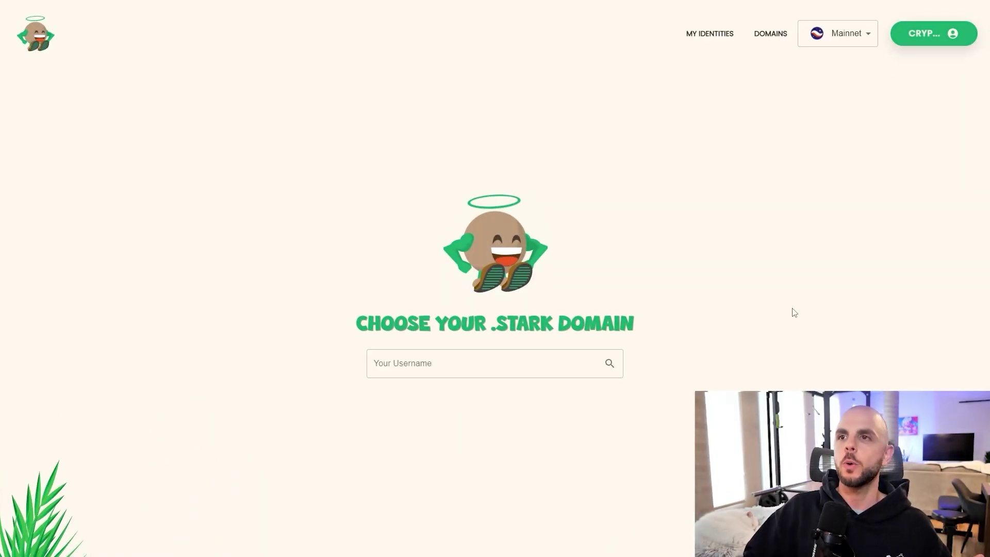
Look up ccc.stark and change registration from 3 years to 1, showing 0.15 ETH
{"action": "left_click", "coordinate": [446, 360]}
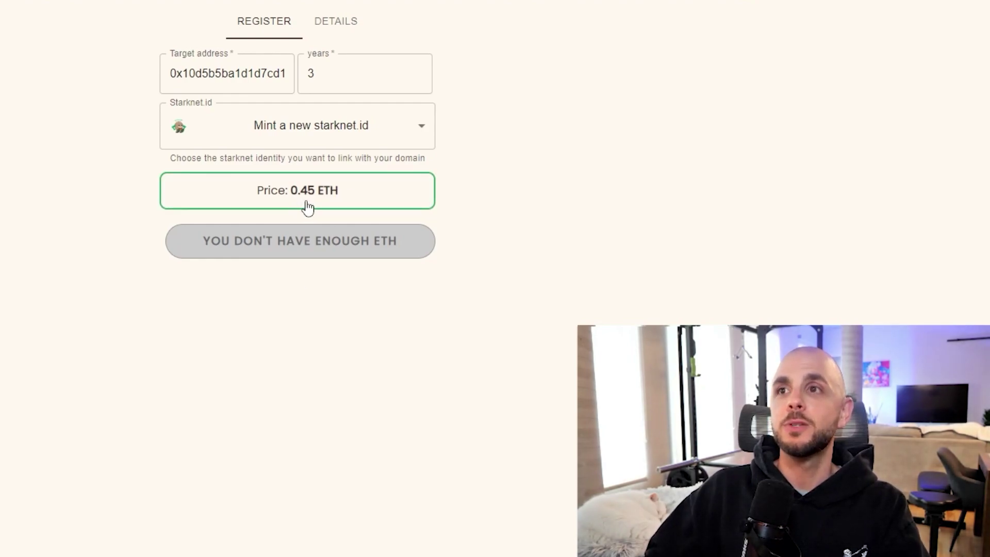
{"action": "left_click", "coordinate": [336, 77]}
{"action": "key", "text": "ctrl+a"}
{"action": "type", "text": "1"}
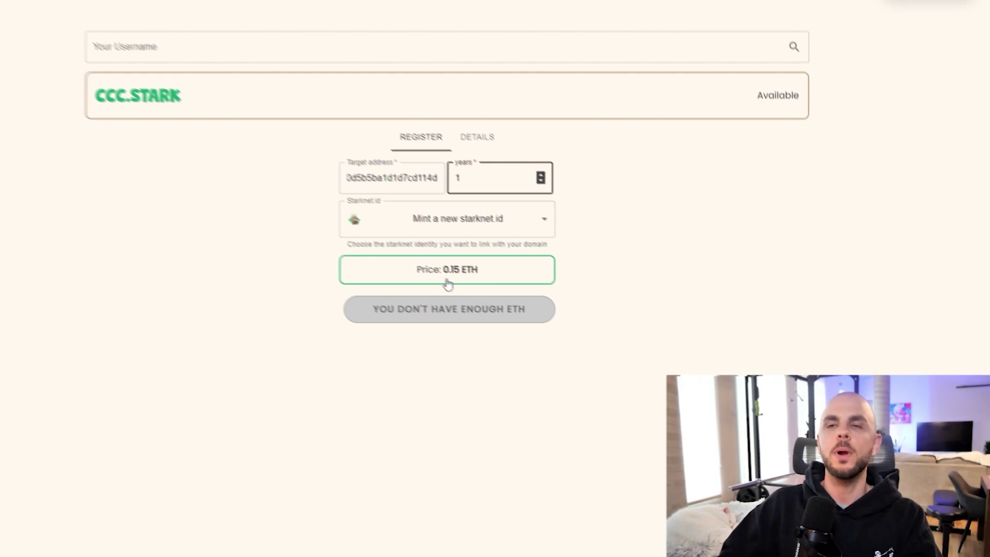
Search a long random username to compare its 0.009 ETH one-year price
{"action": "left_click", "coordinate": [151, 49]}
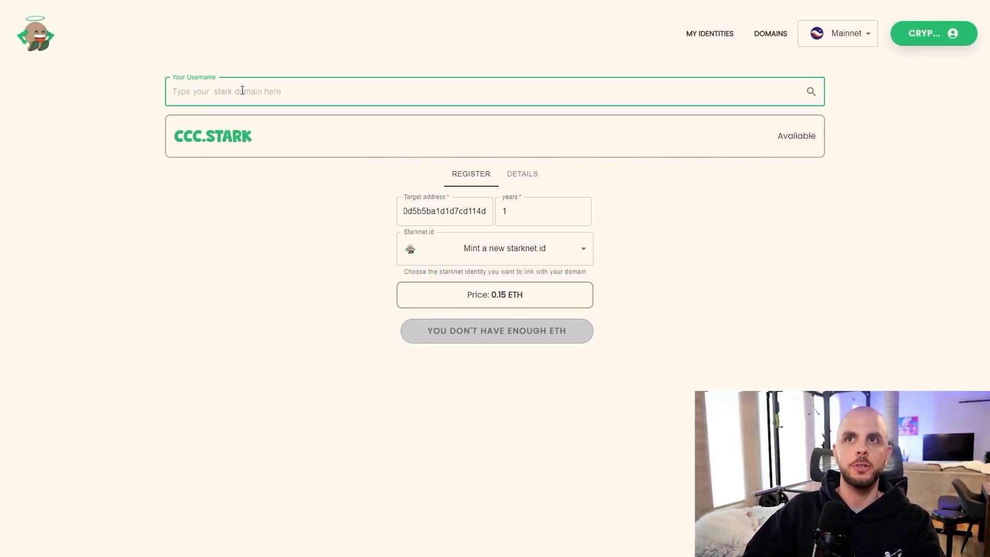
{"action": "type", "text": "13io1o3th3u4t1iu3t43ikuj1k3t3t"}
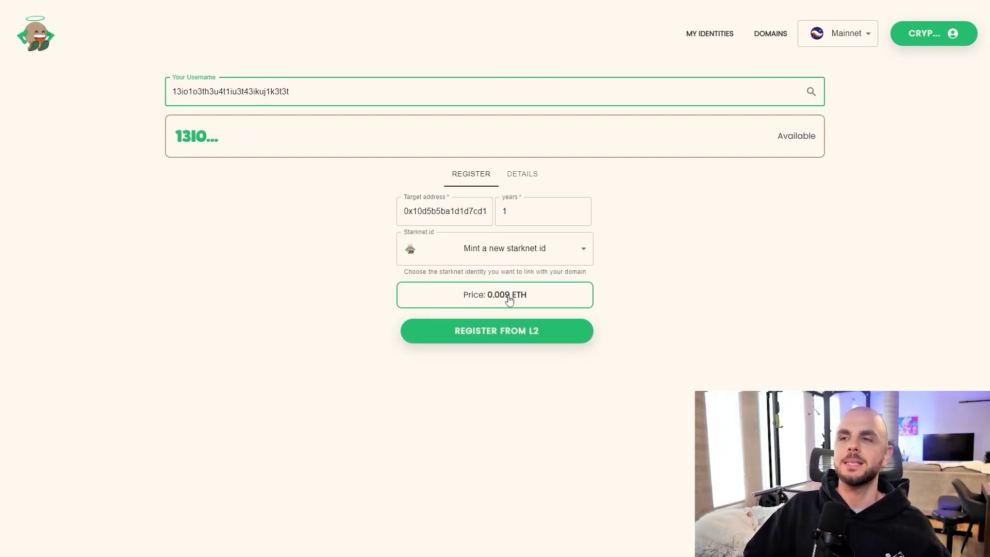
{"action": "left_click", "coordinate": [746, 354]}
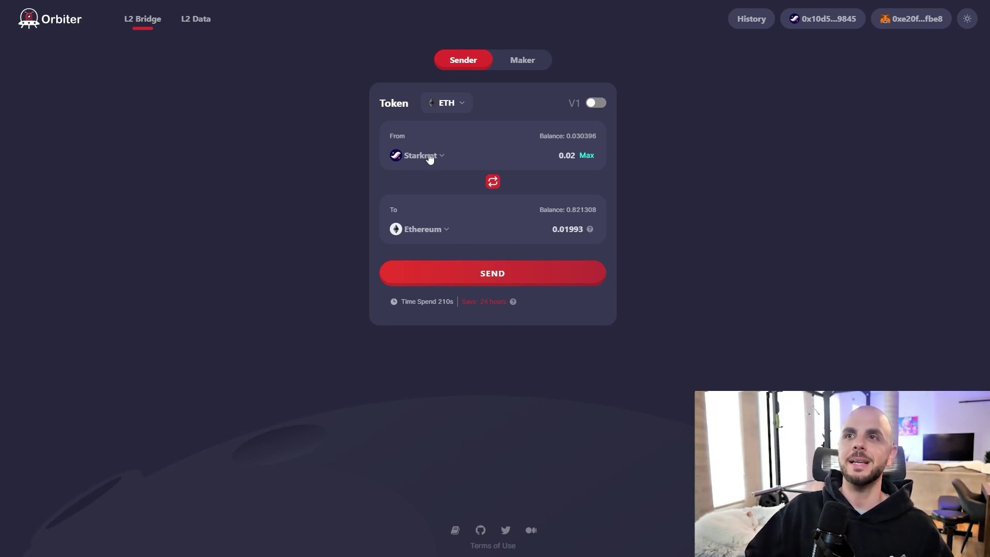
{"action": "left_click", "coordinate": [437, 229]}
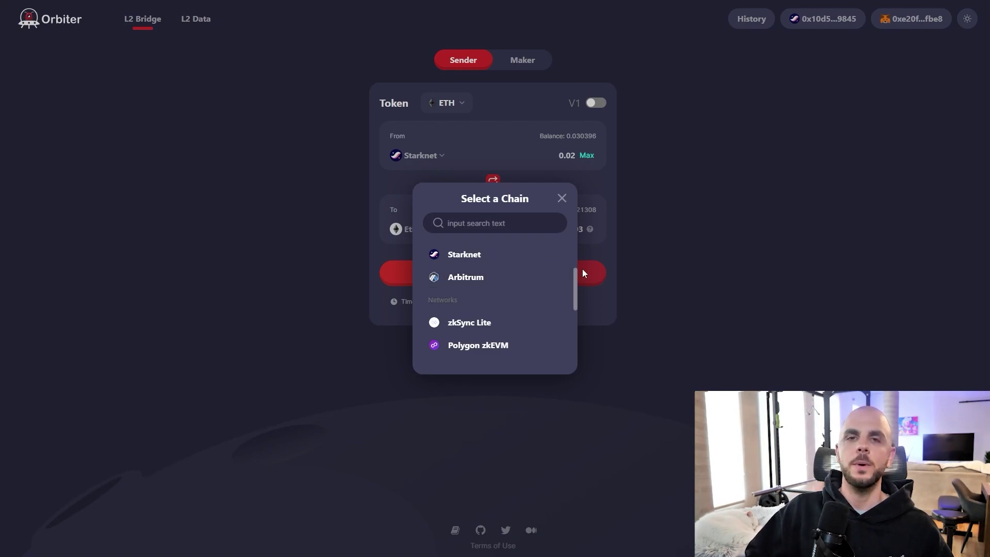
{"action": "left_click", "coordinate": [296, 261]}
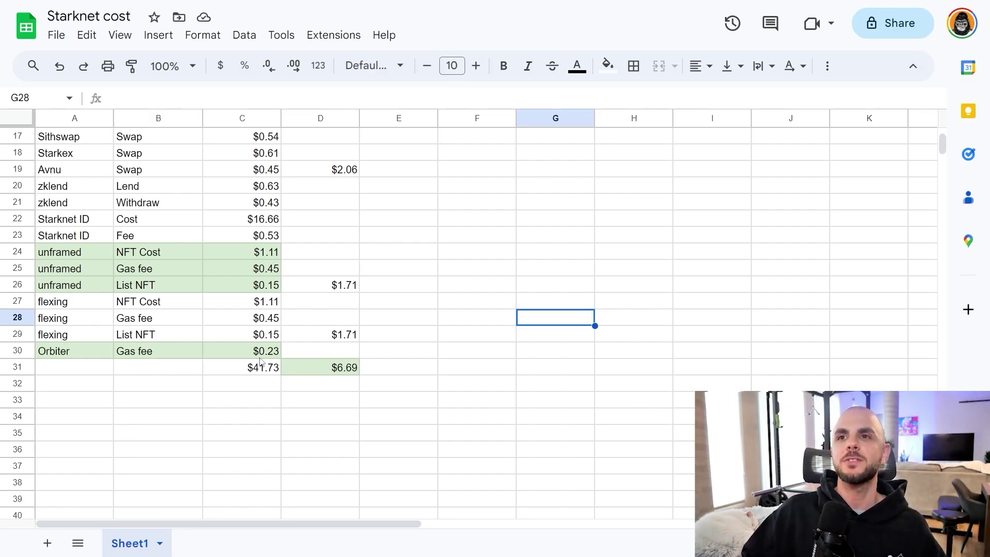
{"action": "left_click", "coordinate": [260, 355]}
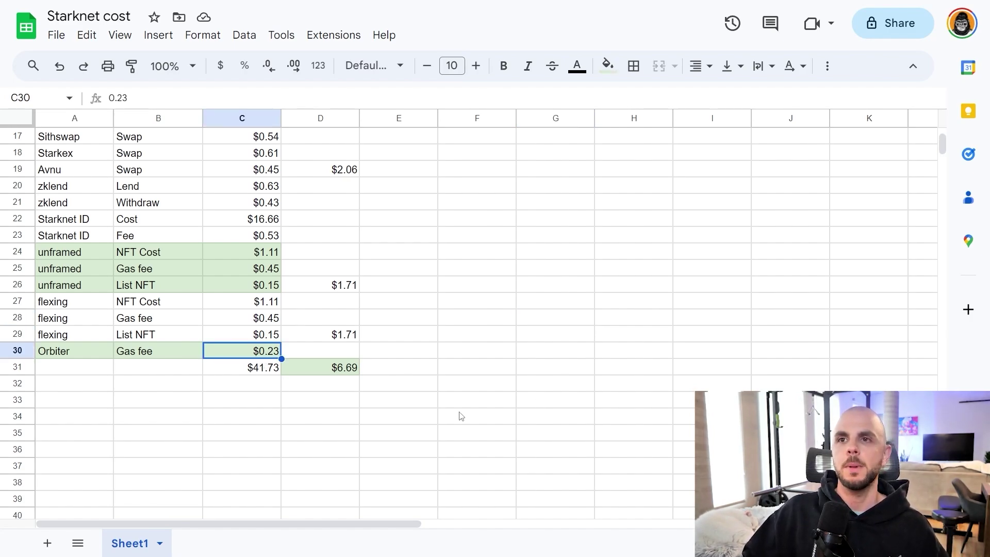
{"action": "scroll", "coordinate": [253, 384], "scroll_direction": "up", "scroll_amount": 5}
{"action": "scroll", "coordinate": [253, 389], "scroll_direction": "down", "scroll_amount": 4}
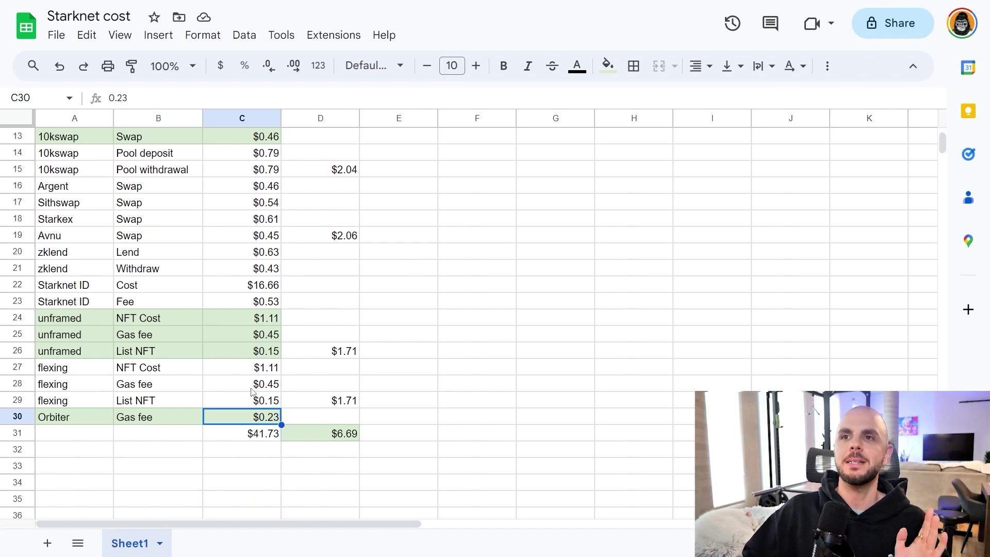
{"action": "left_click", "coordinate": [257, 436]}
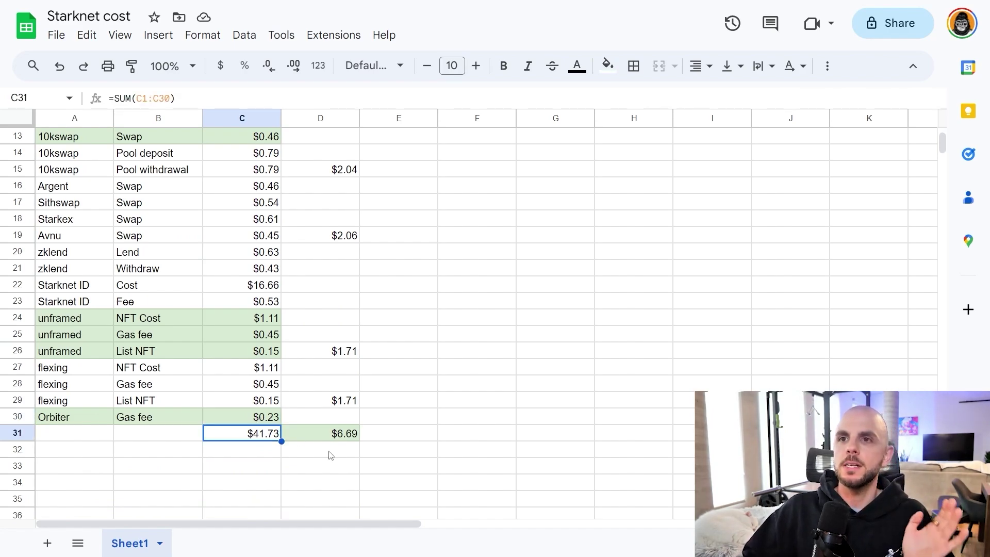